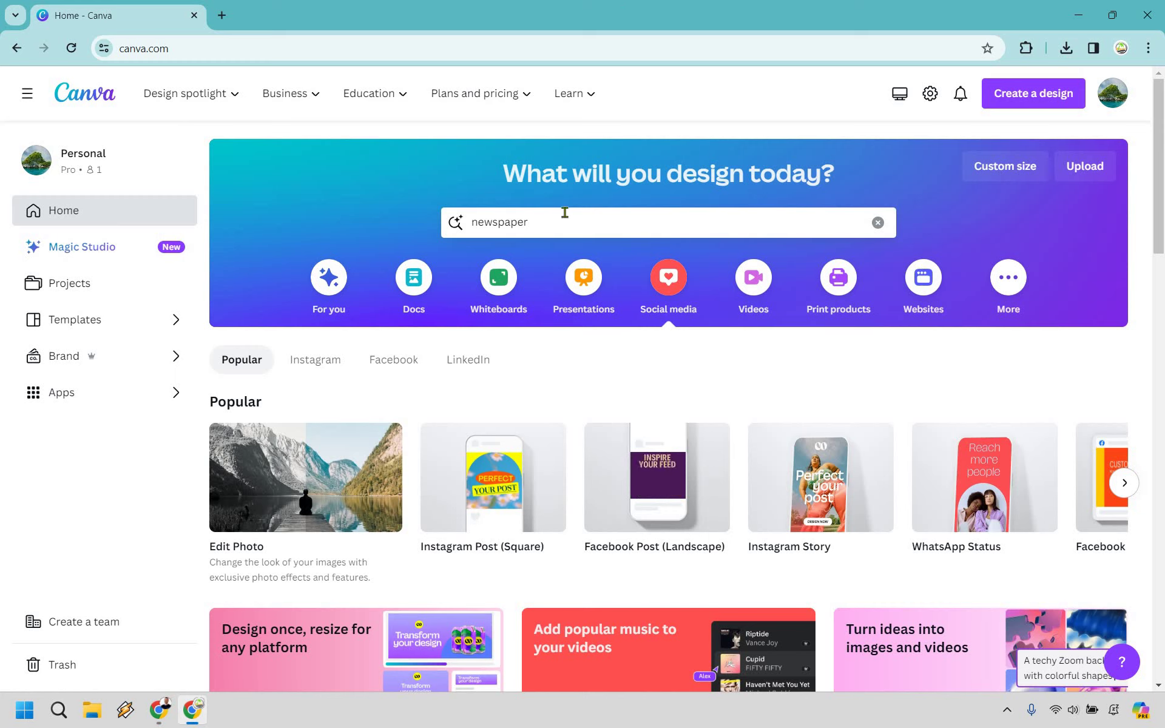
Search Canva templates for 'newspaper' and scroll through the 1,891 results.
{"action": "left_click", "coordinate": [599, 221]}
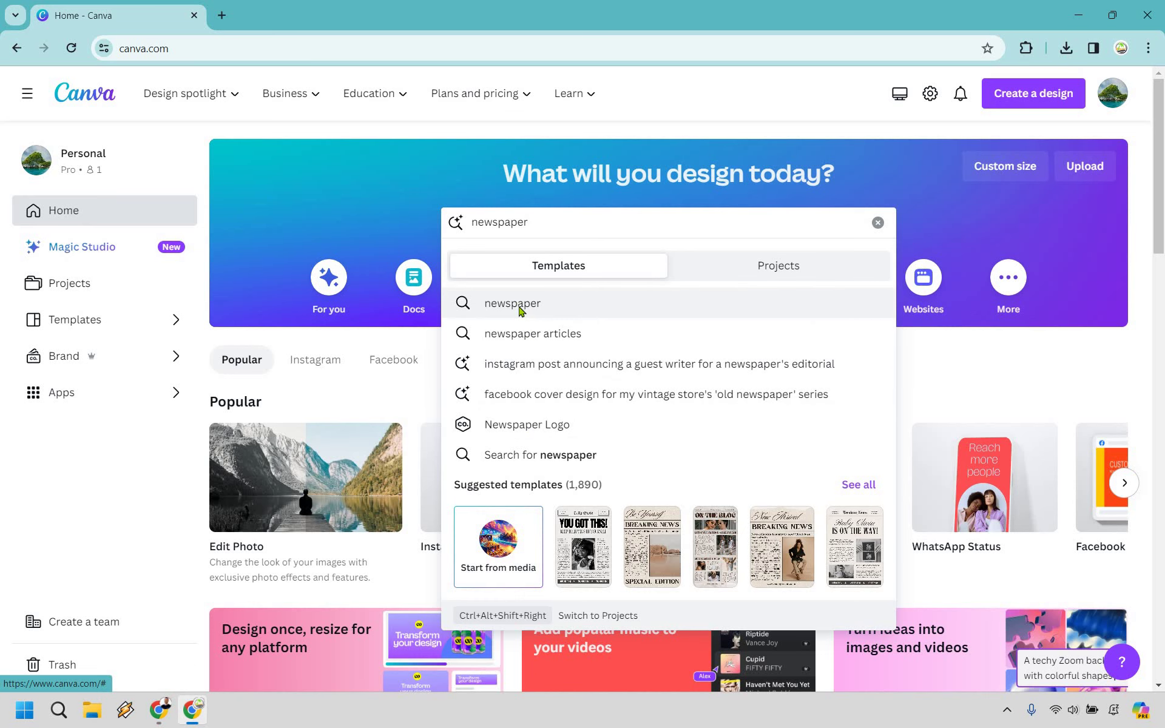
{"action": "left_click", "coordinate": [520, 308]}
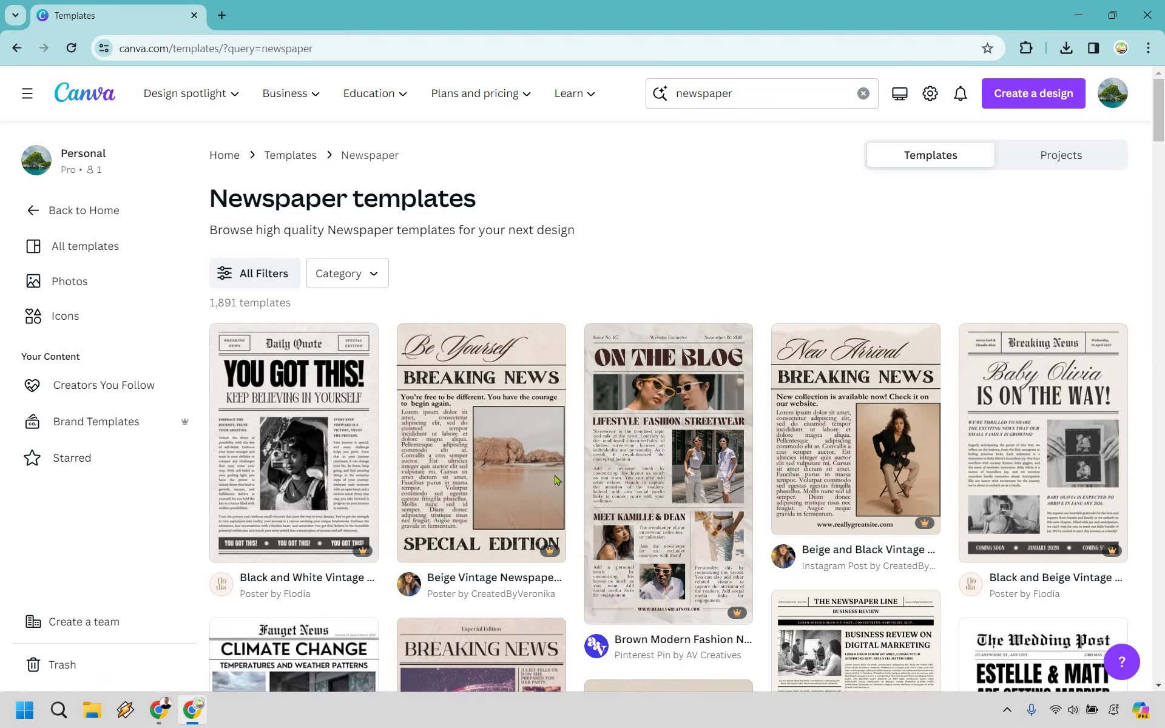
{"action": "scroll", "coordinate": [561, 479], "scroll_direction": "down", "scroll_amount": 1}
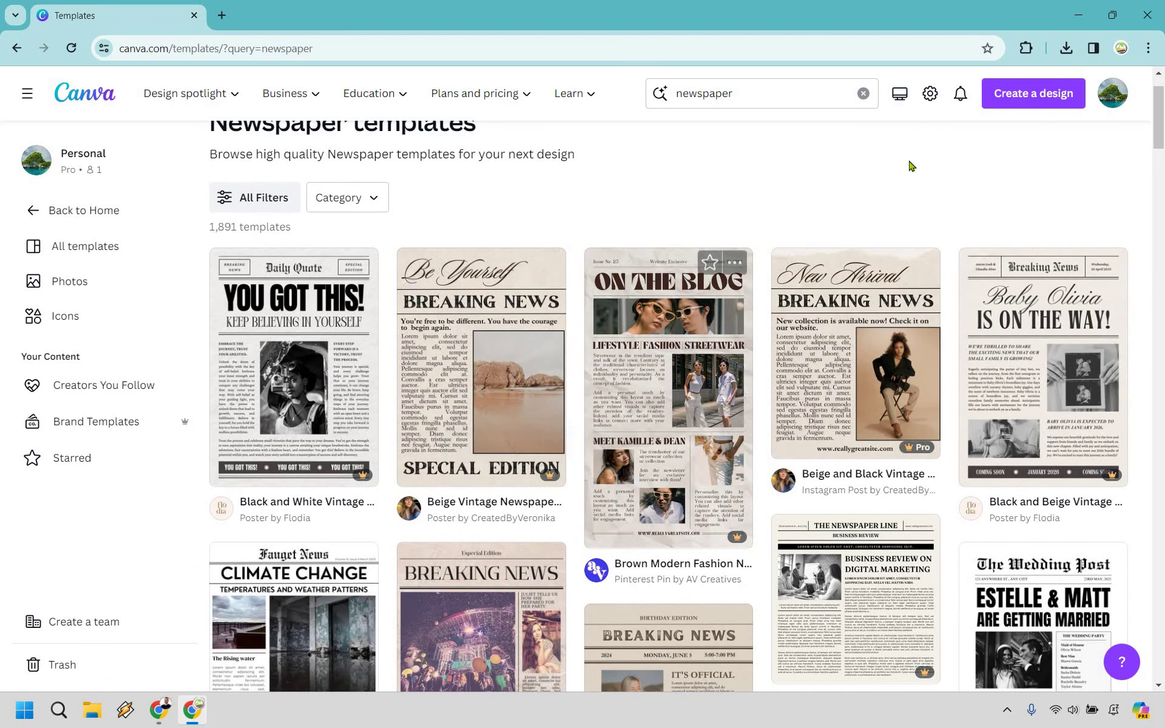
{"action": "scroll", "coordinate": [1138, 262], "scroll_direction": "down", "scroll_amount": 1}
{"action": "scroll", "coordinate": [1131, 259], "scroll_direction": "down", "scroll_amount": 4}
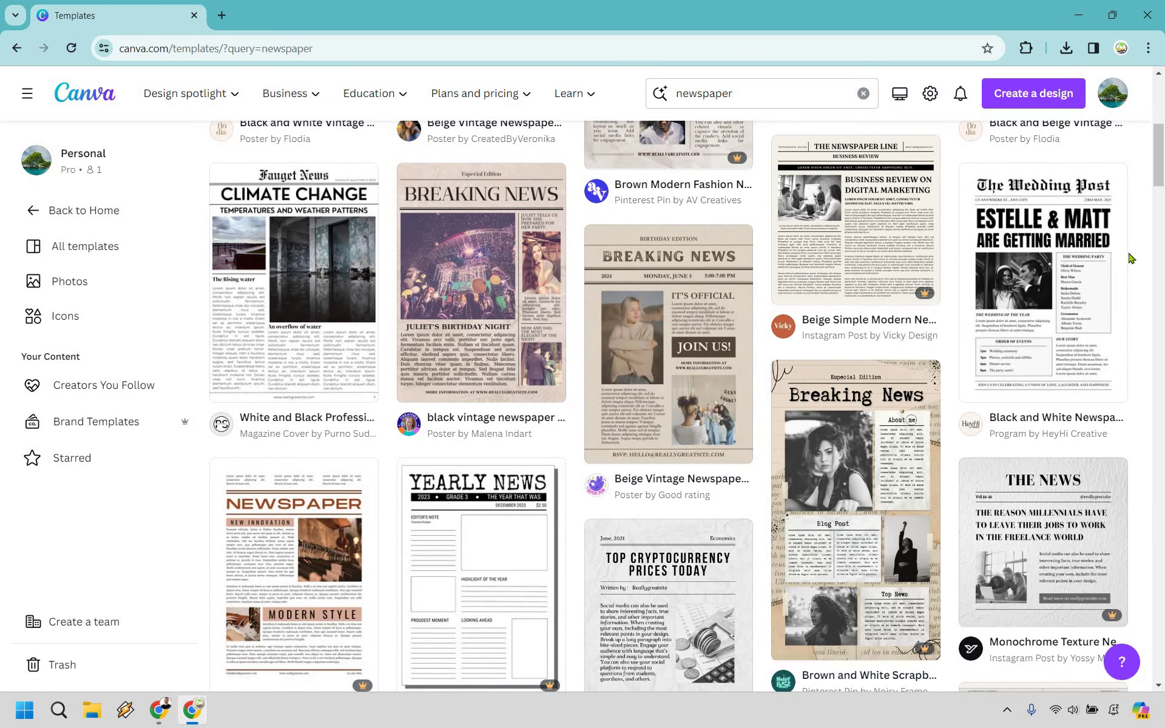
{"action": "scroll", "coordinate": [1131, 267], "scroll_direction": "down", "scroll_amount": 13}
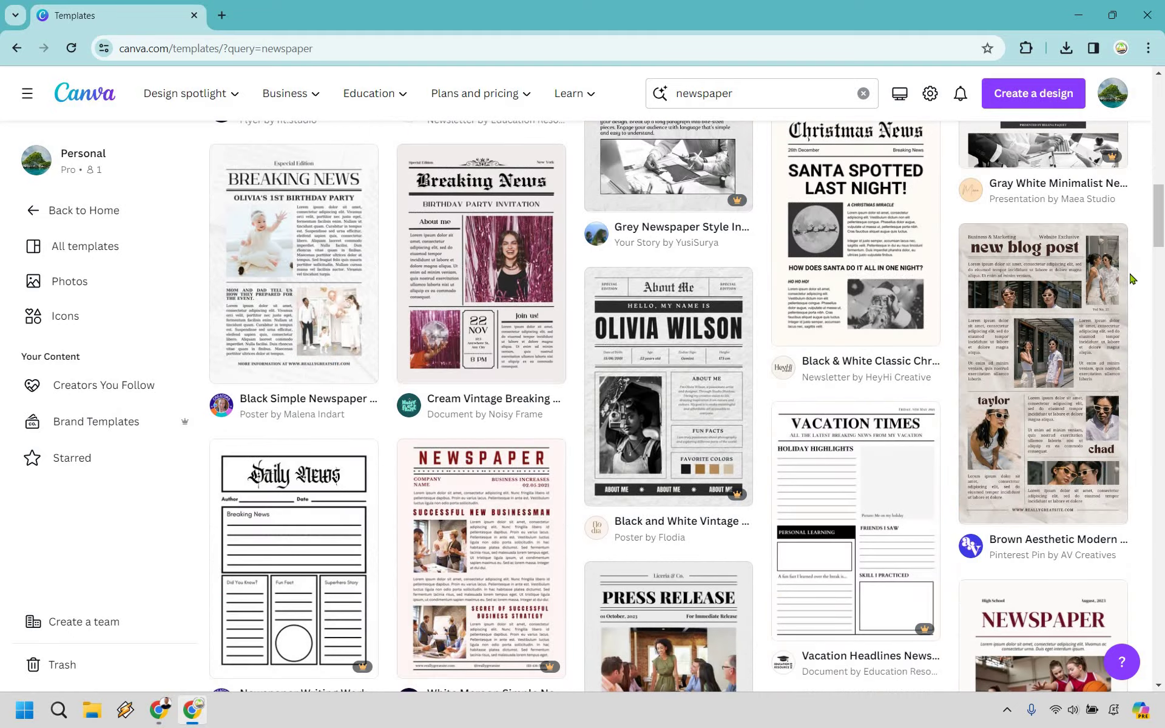
{"action": "scroll", "coordinate": [1132, 280], "scroll_direction": "down", "scroll_amount": 14}
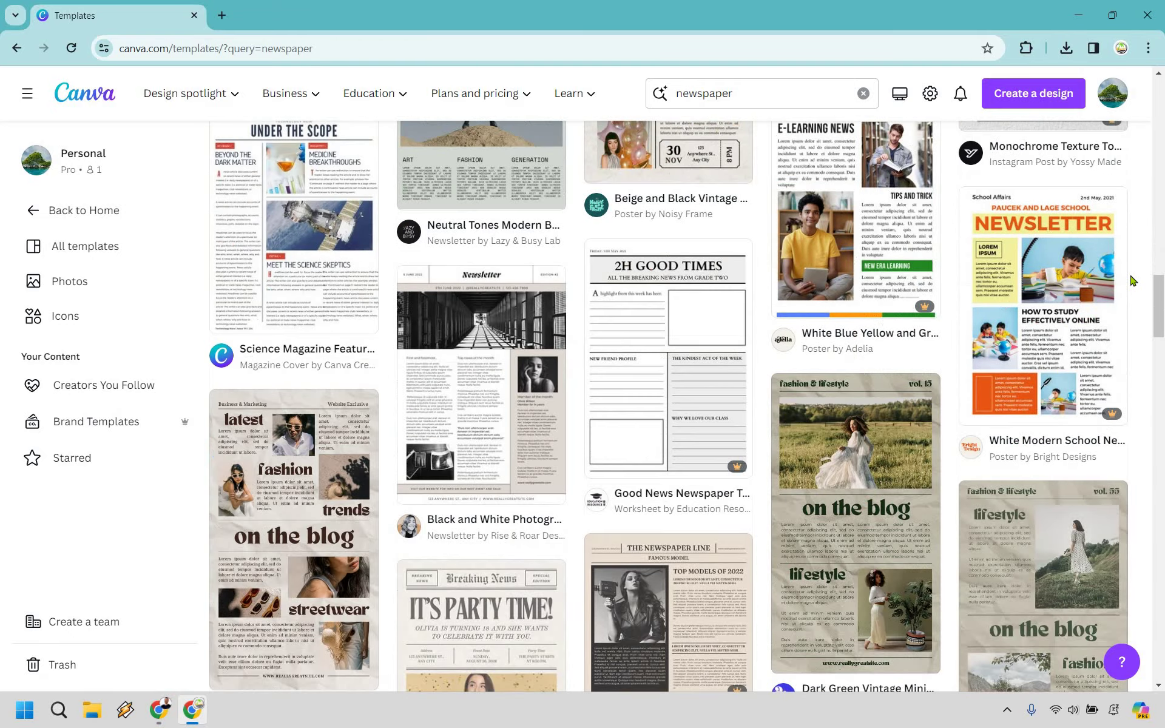
{"action": "scroll", "coordinate": [1132, 280], "scroll_direction": "down", "scroll_amount": 7}
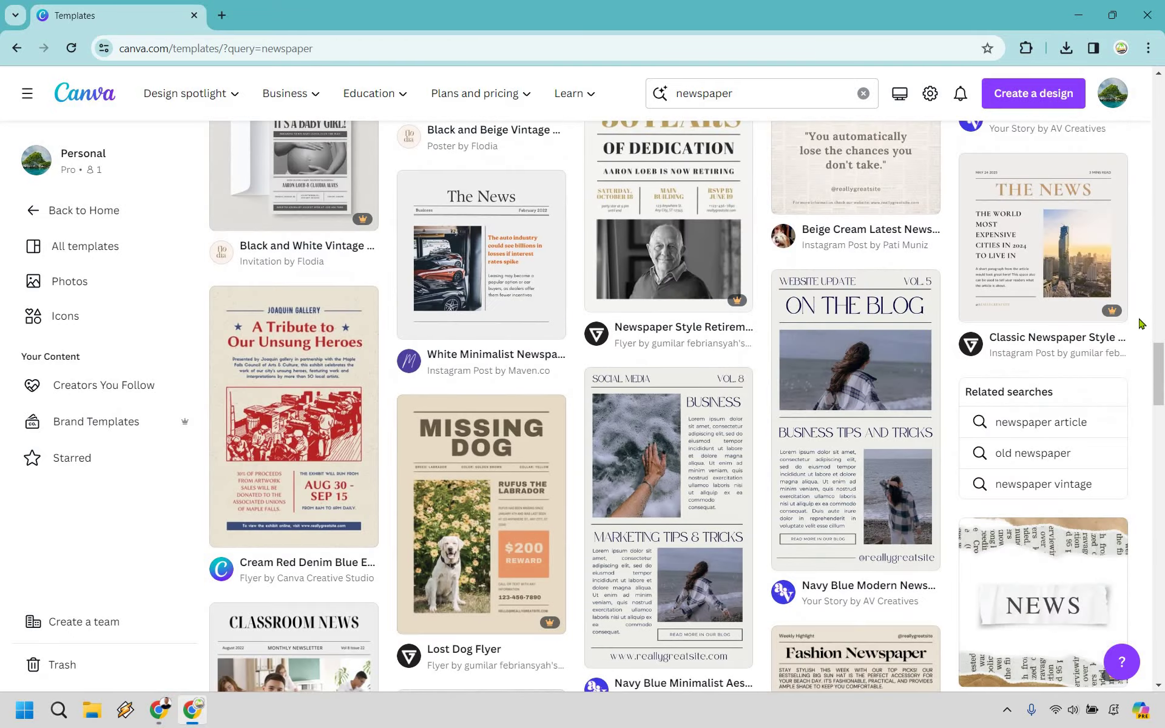
{"action": "scroll", "coordinate": [1138, 322], "scroll_direction": "up", "scroll_amount": 10}
{"action": "scroll", "coordinate": [1139, 323], "scroll_direction": "up", "scroll_amount": 20}
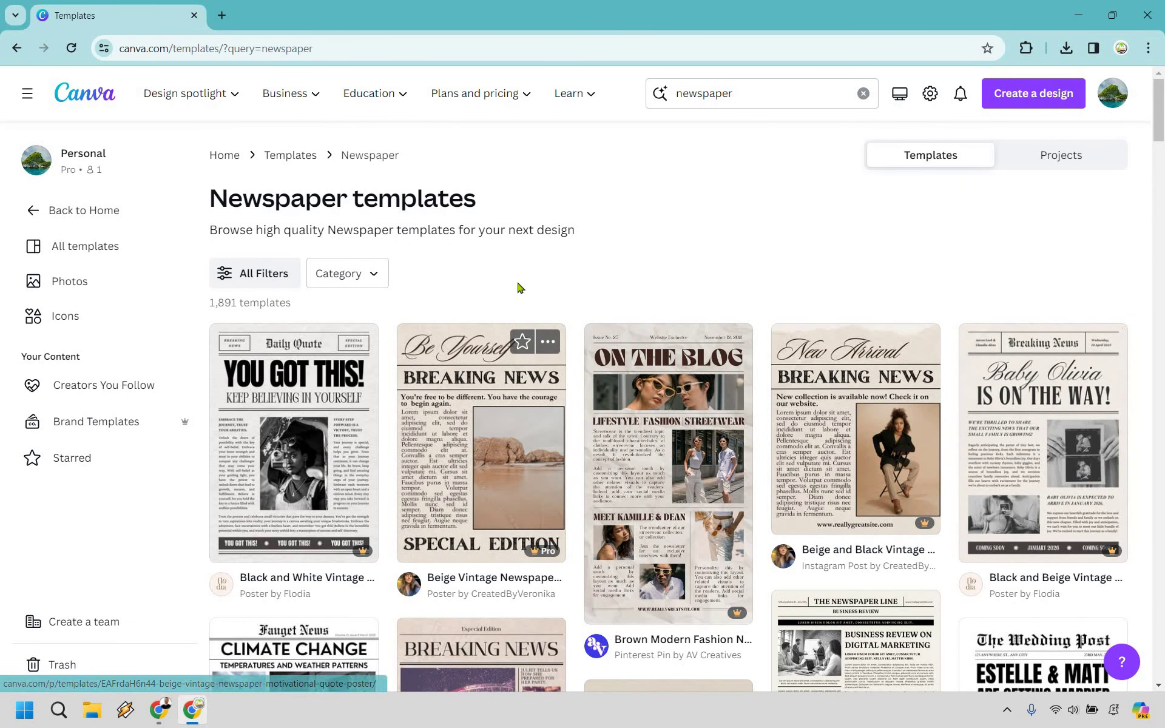
{"action": "mouse_move", "coordinate": [290, 444]}
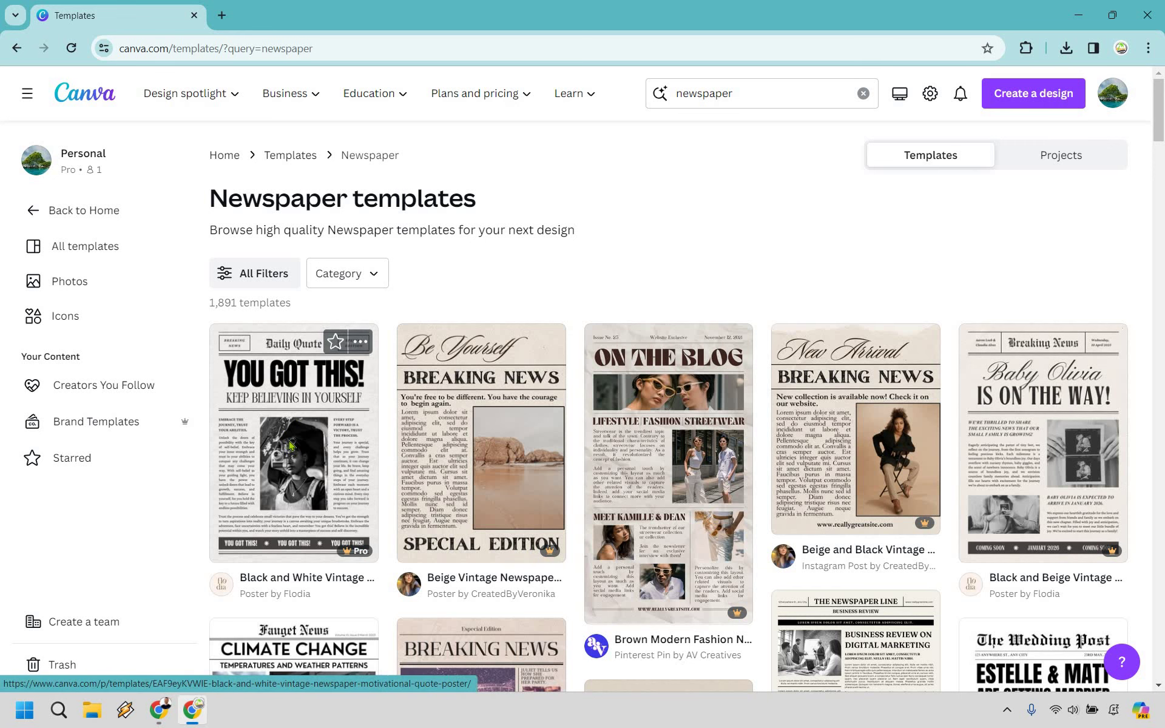
Start a new design from the Black and White Vintage Newspaper Motivational Quote Poster template.
{"action": "left_click", "coordinate": [290, 445]}
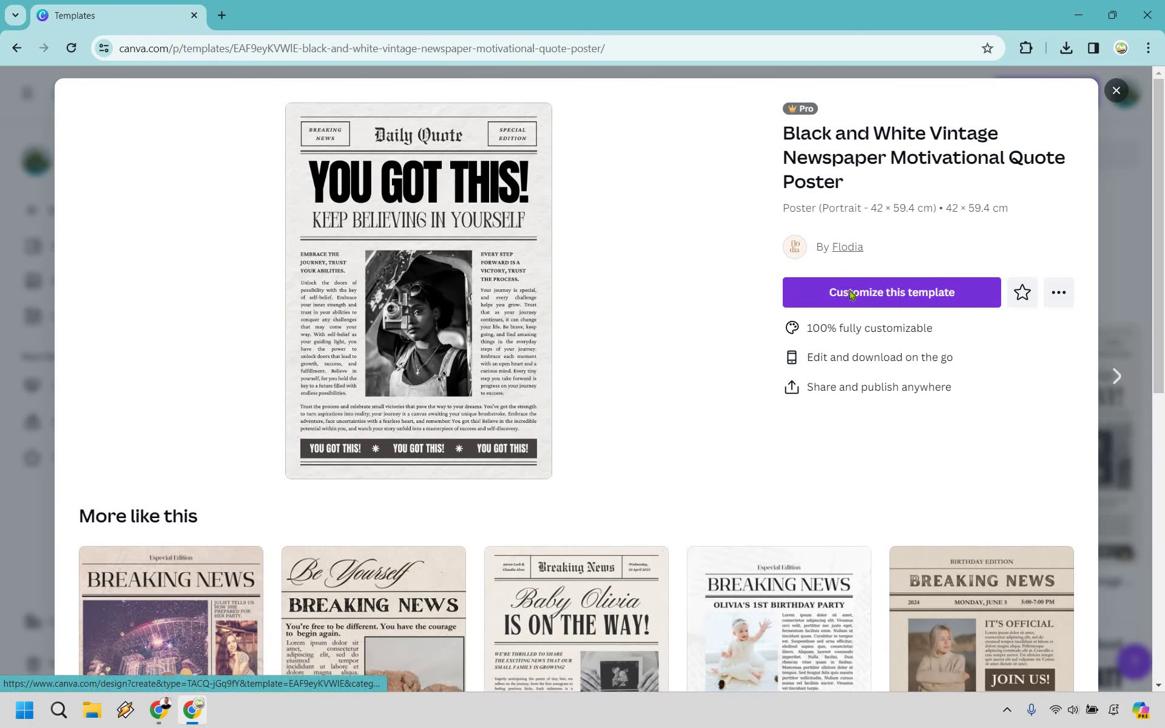
{"action": "left_click", "coordinate": [892, 292]}
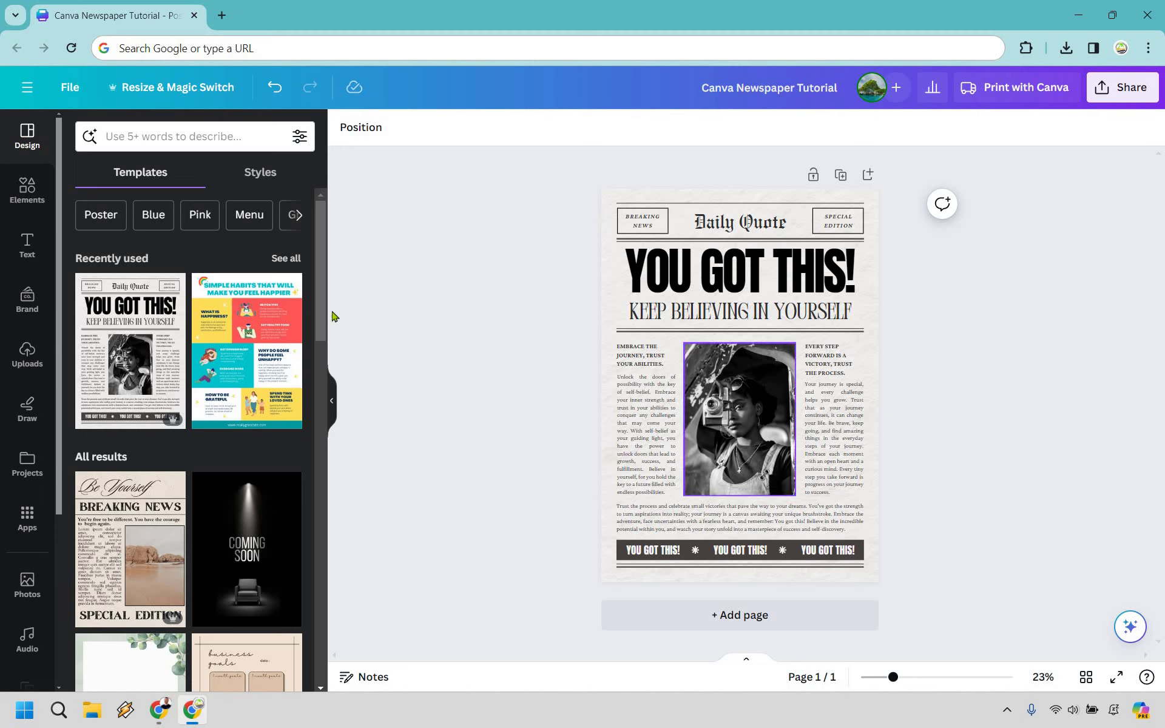
Drop the uploaded smiling-man portrait into the poster's central photo frame.
{"action": "left_click", "coordinate": [27, 357]}
{"action": "left_click_drag", "start_coordinate": [112, 572], "coordinate": [702, 417]}
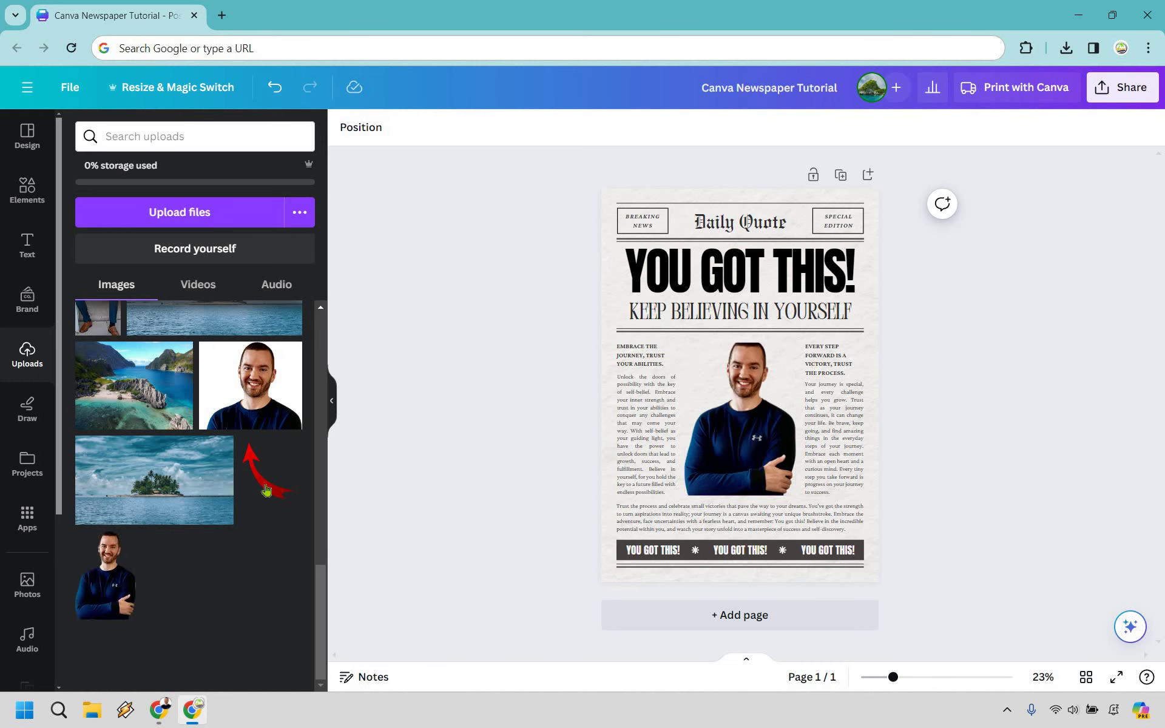
{"action": "left_click", "coordinate": [741, 417]}
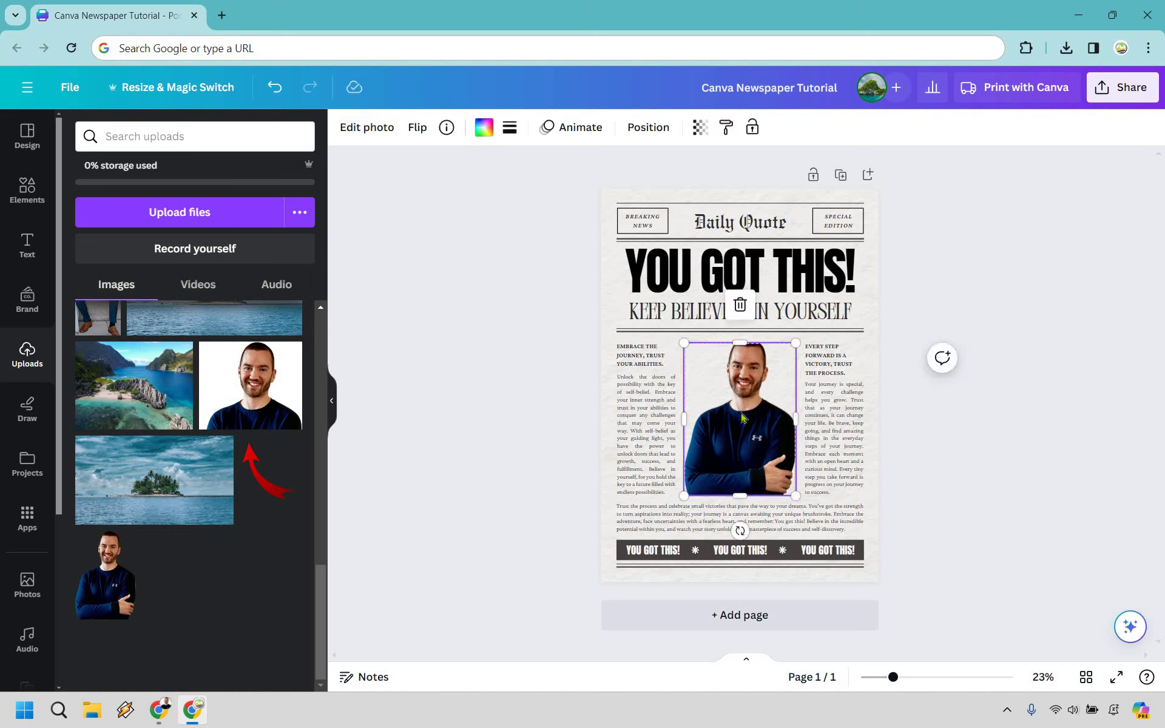
Set the man's photo to saturation -100, sharpness 38 and clarity 26.
{"action": "left_click", "coordinate": [364, 127]}
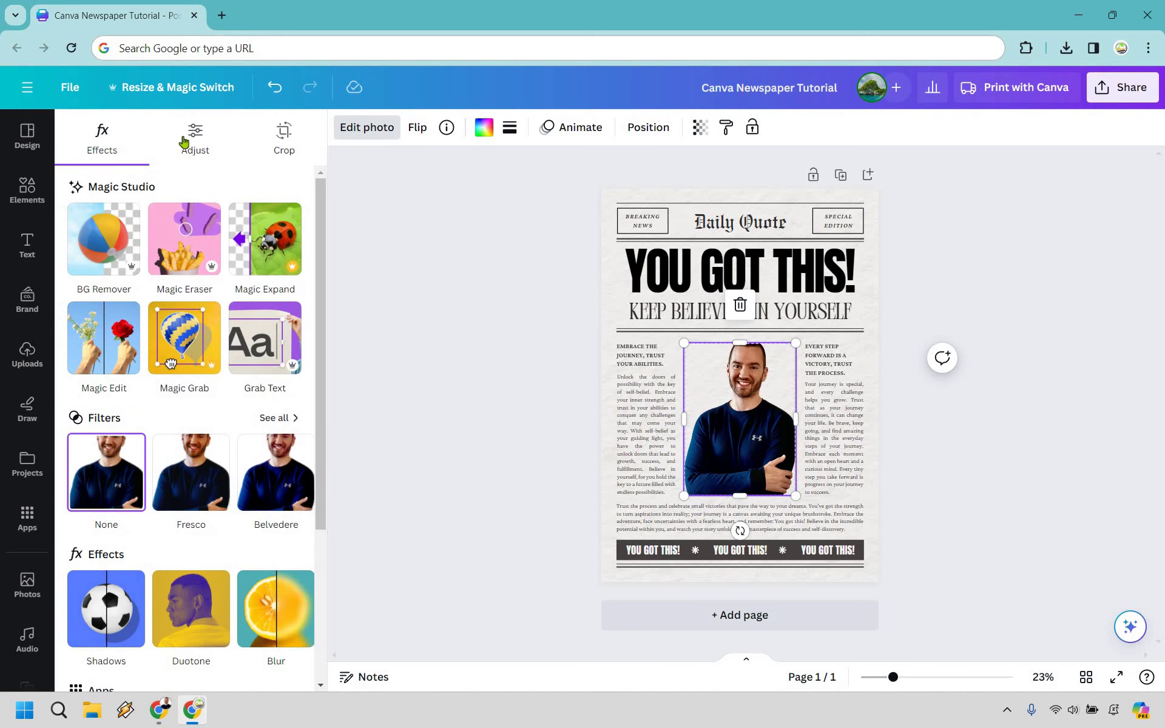
{"action": "left_click", "coordinate": [195, 132]}
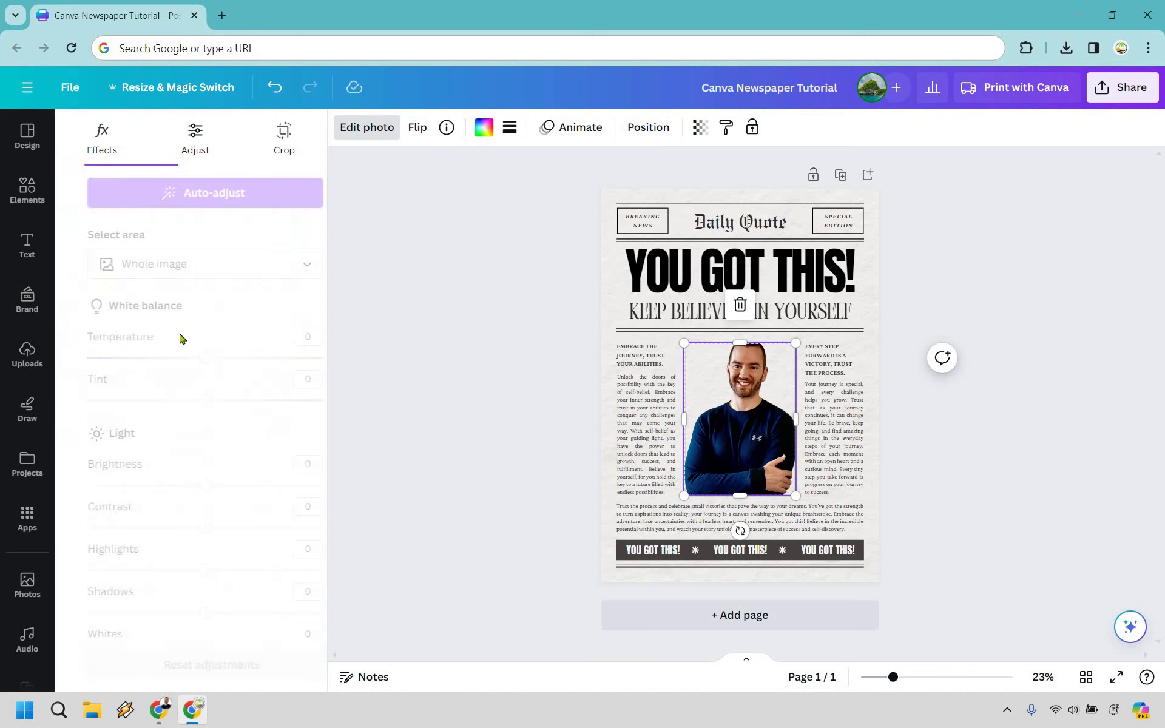
{"action": "scroll", "coordinate": [179, 364], "scroll_direction": "down", "scroll_amount": 6}
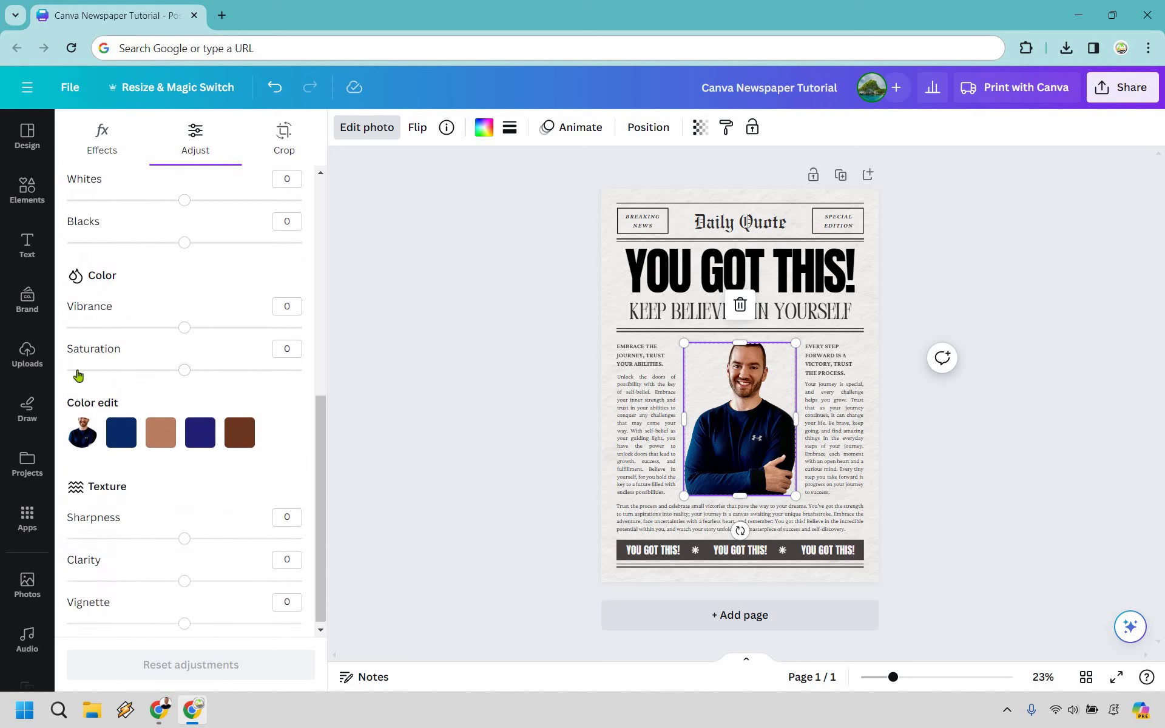
{"action": "left_click_drag", "start_coordinate": [185, 369], "coordinate": [36, 379]}
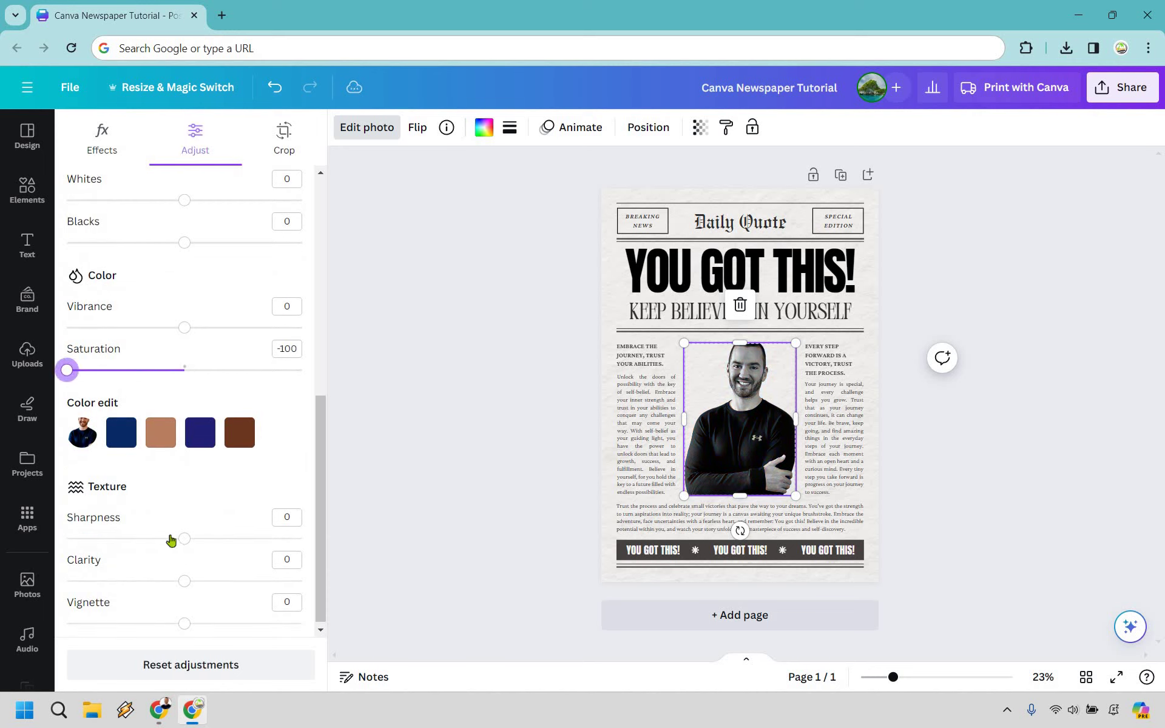
{"action": "left_click_drag", "start_coordinate": [176, 543], "coordinate": [216, 583]}
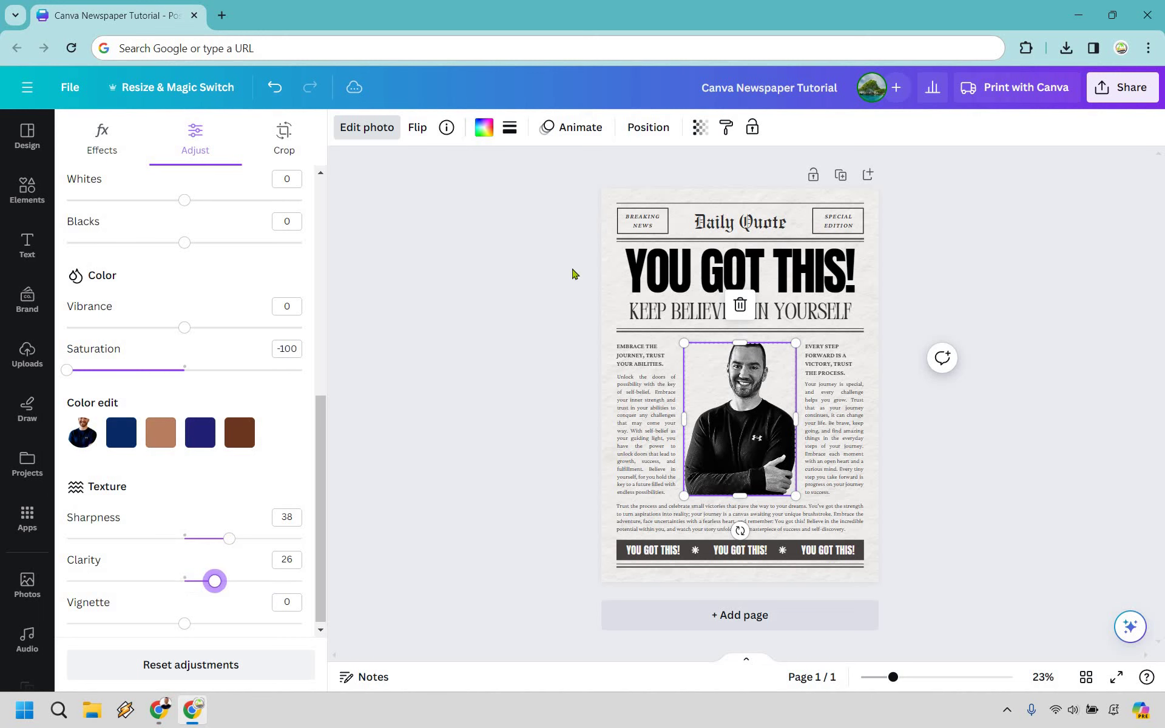
{"action": "left_click", "coordinate": [651, 270]}
Replace 'YOU GOT THIS!' with 'MARKETING' and 'KEEP BELIEVING IN YOURSELF' with 'NEWS YOU MUST SEE!'.
{"action": "left_click", "coordinate": [651, 270]}
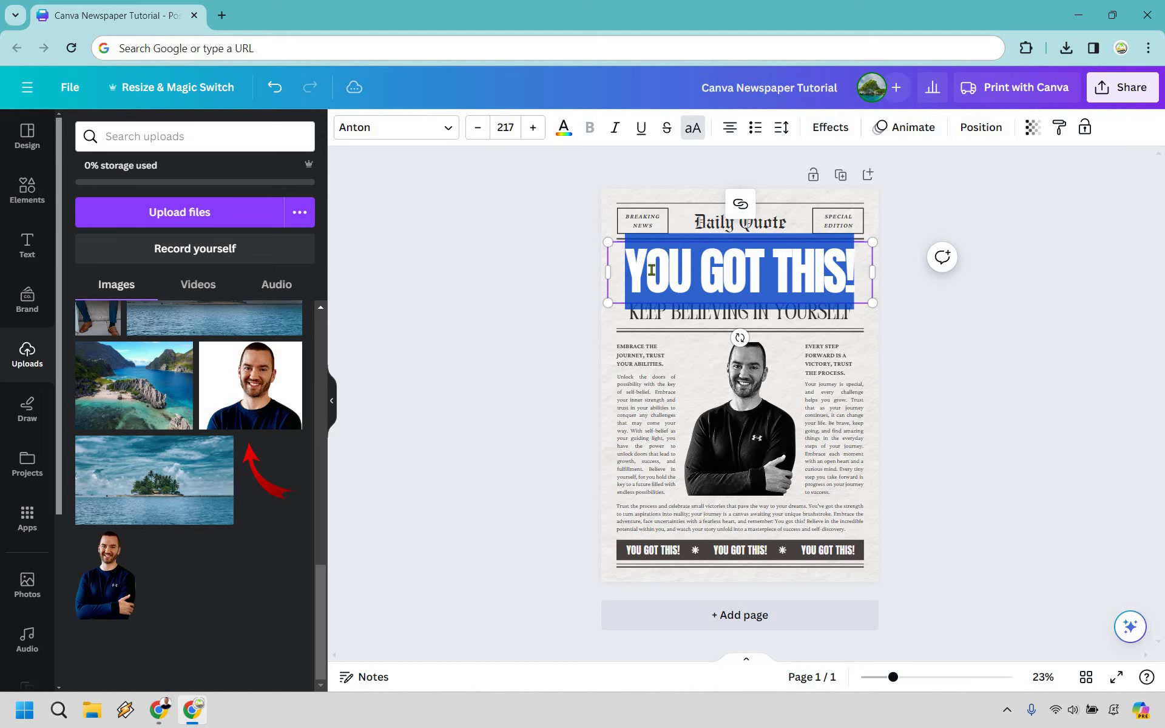
{"action": "type", "text": "MARKETING"}
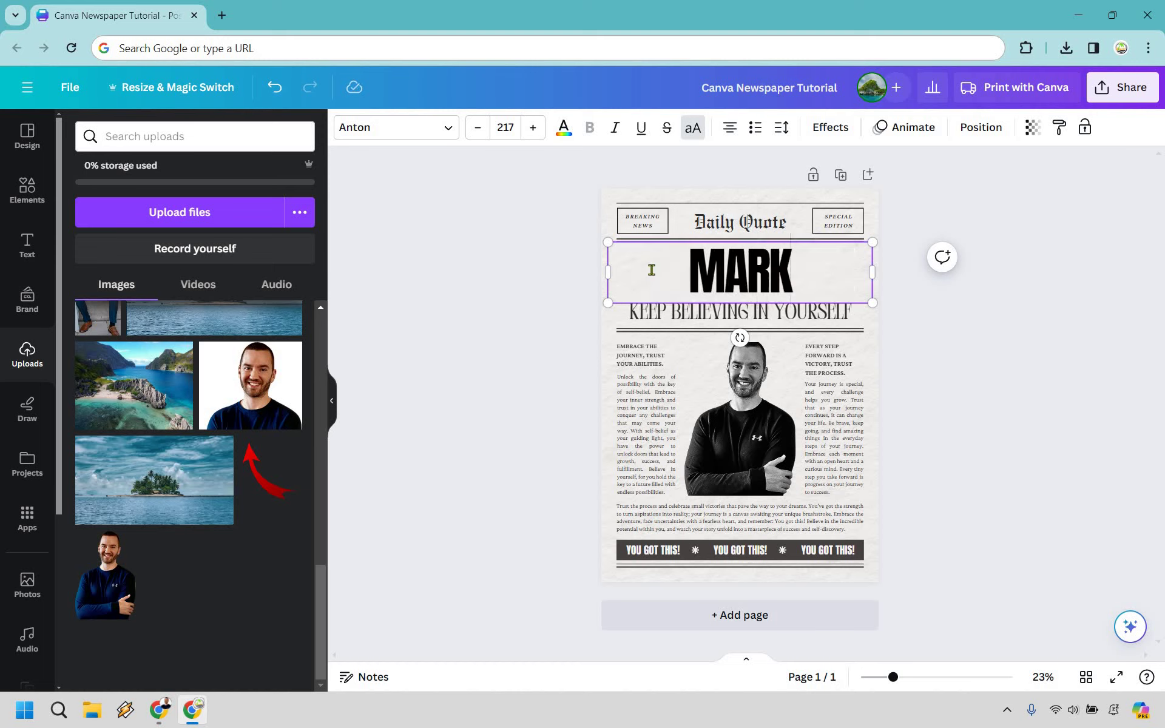
{"action": "left_click", "coordinate": [790, 311]}
{"action": "left_click", "coordinate": [790, 311]}
{"action": "type", "text": "N"}
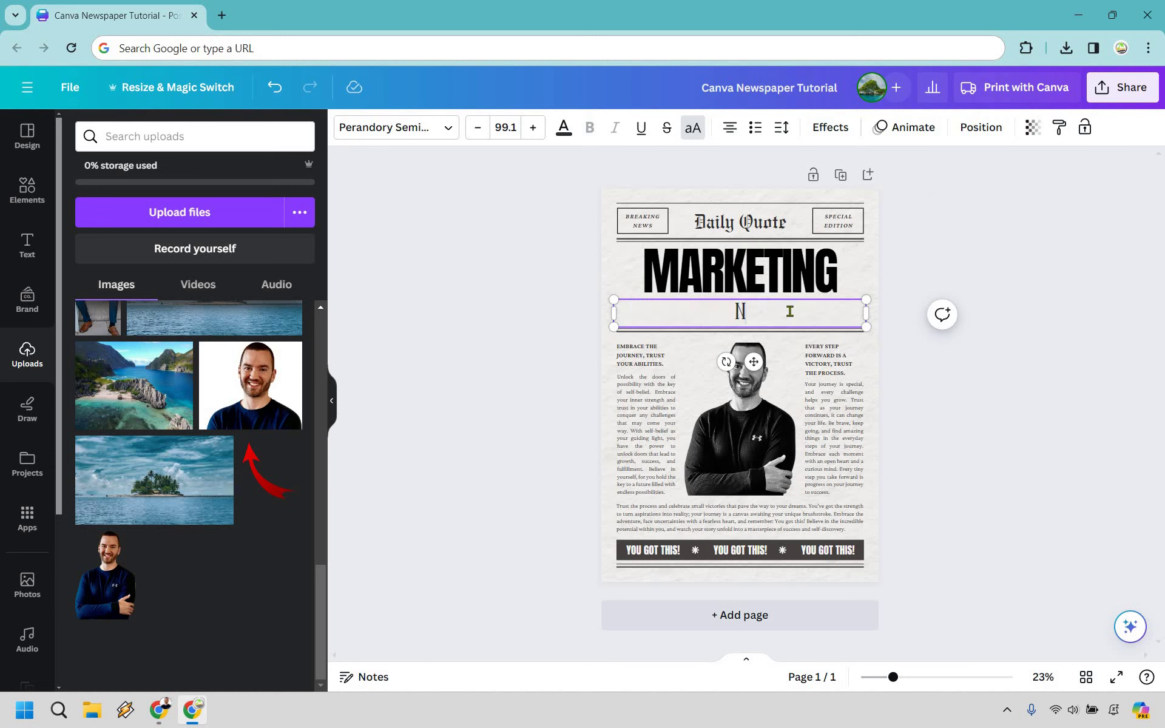
{"action": "type", "text": "EWS YOU MUST SEE!"}
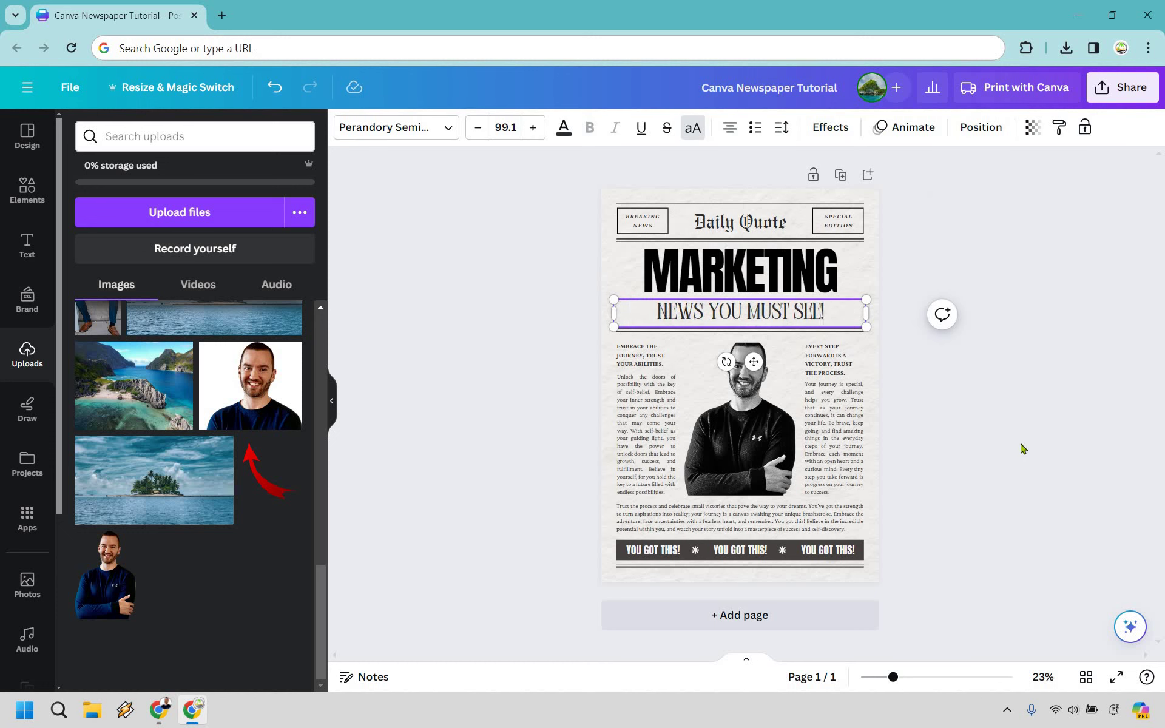
{"action": "left_click", "coordinate": [1024, 449]}
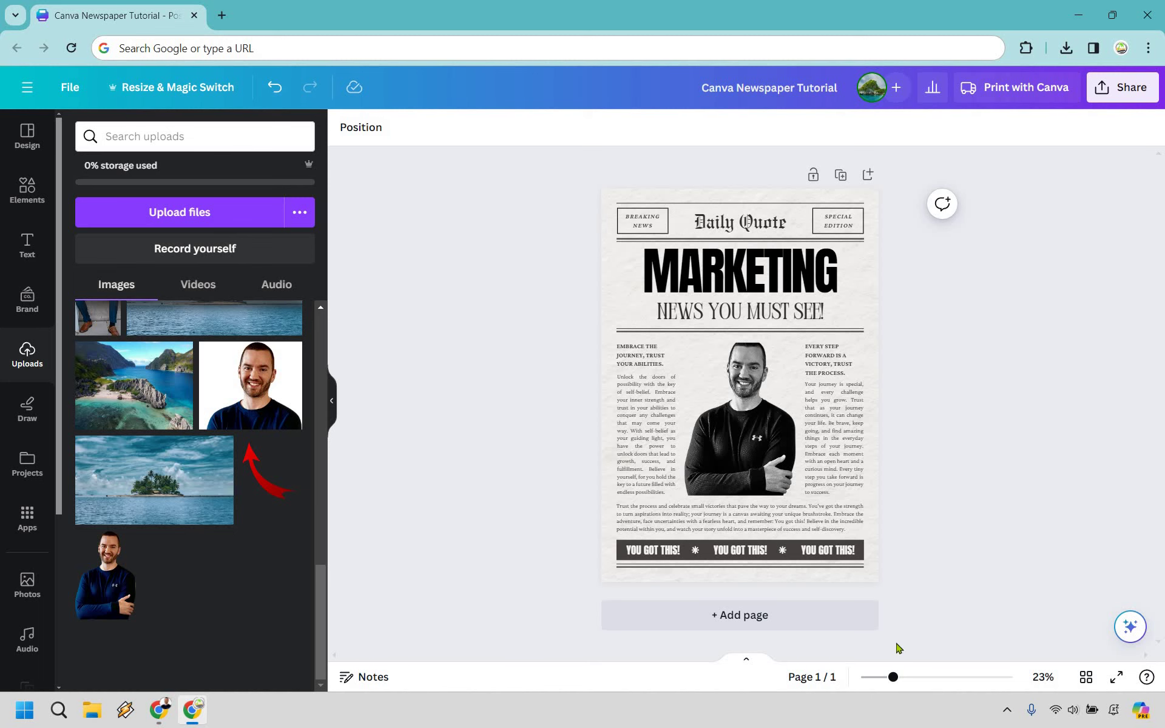
Change the EMBRACE THE JOURNEY heading to 'EMBRACE THE RESULTS, TRUST THE PRICCESS'.
{"action": "left_click_drag", "start_coordinate": [893, 681], "coordinate": [905, 681]}
{"action": "double_click", "coordinate": [614, 362]}
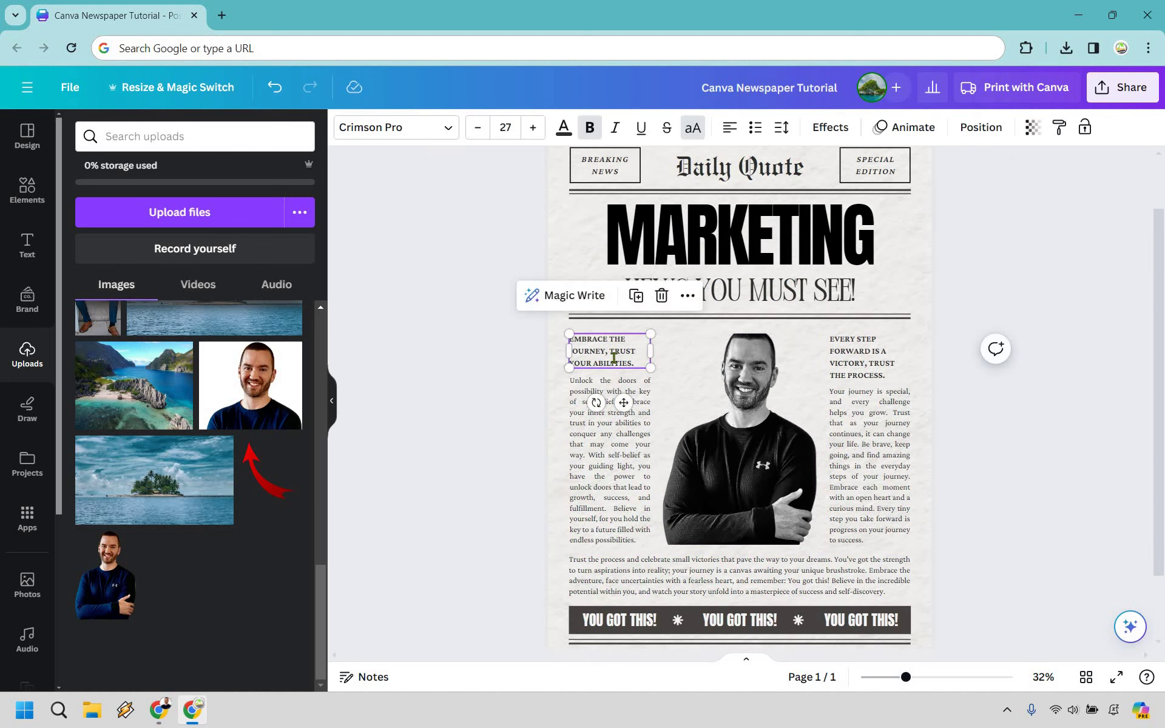
{"action": "key", "text": "BackSpace"}
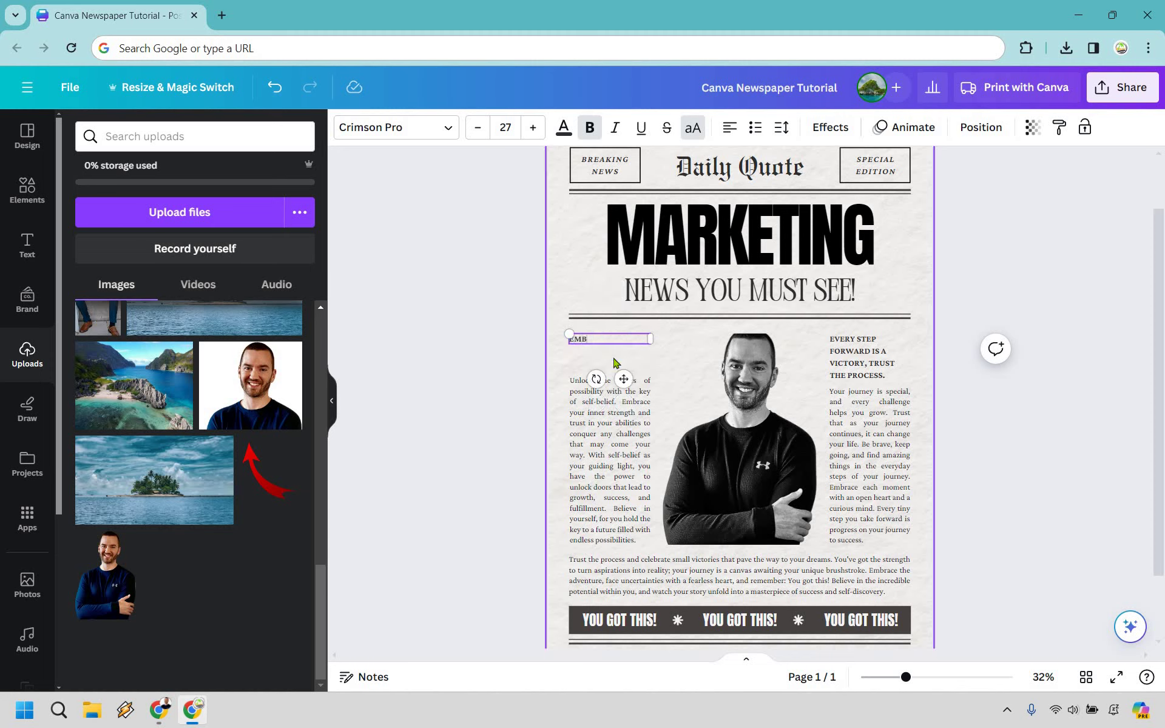
{"action": "type", "text": "EMBRACE THE RESULTS, TRU"}
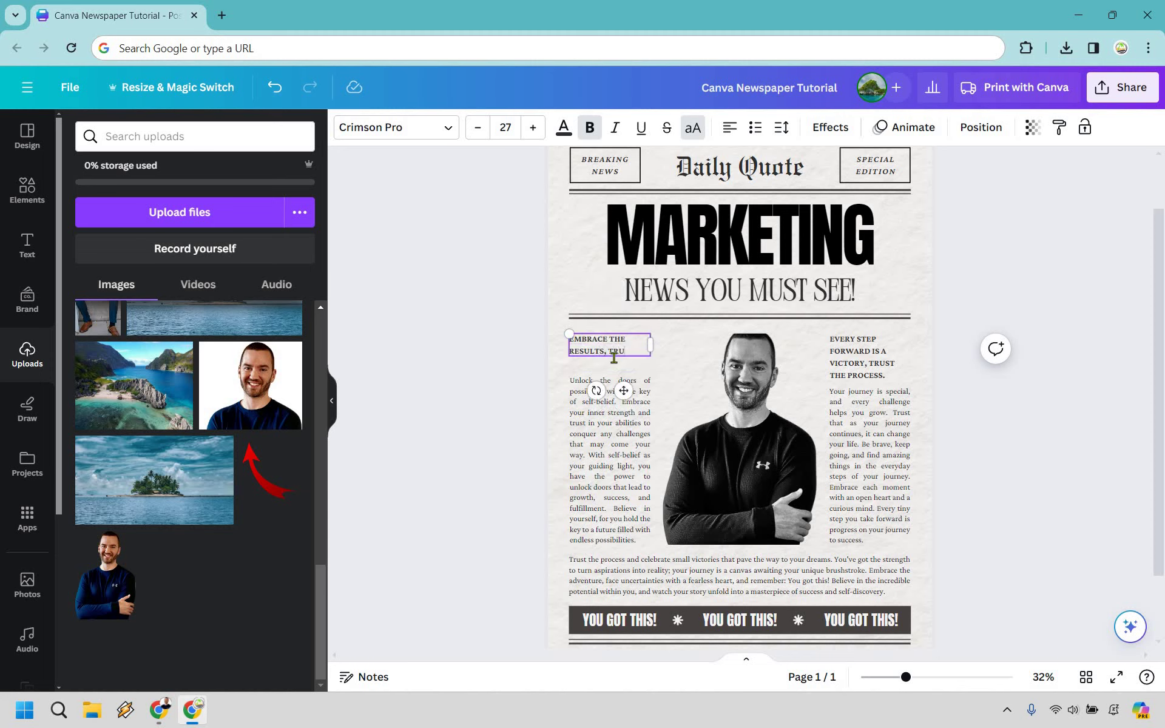
{"action": "type", "text": "ST THE PR"}
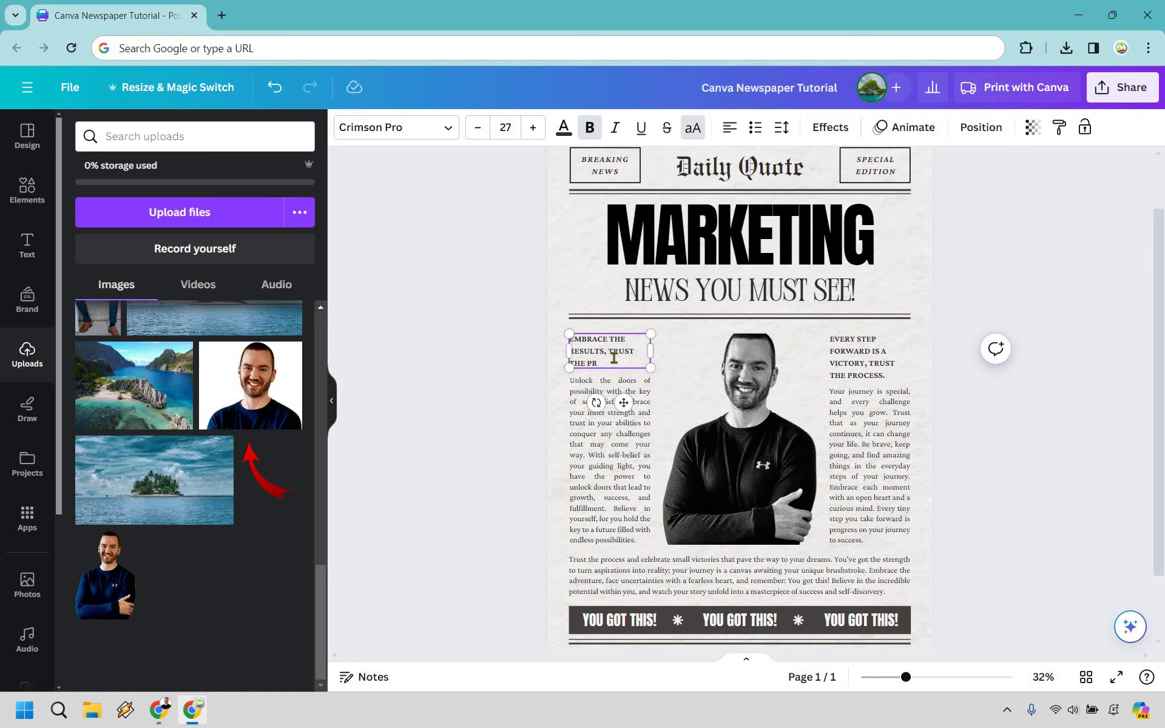
{"action": "type", "text": "ICCESS"}
Replace the body paragraph with 'Talk about marketing related stuff or whatever your topic is going to be'.
{"action": "double_click", "coordinate": [582, 407]}
{"action": "left_click", "coordinate": [582, 407]}
{"action": "key", "text": "ctrl+a"}
{"action": "key", "text": "BackSpace"}
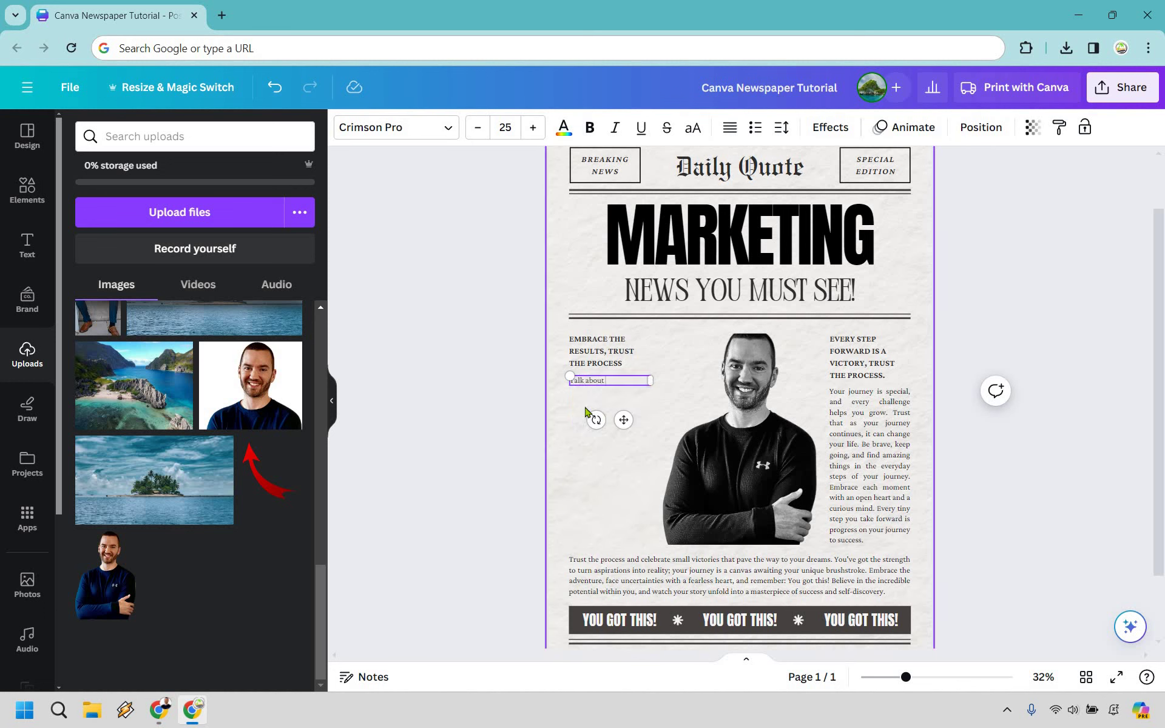
{"action": "type", "text": "Talk about marketing relat"}
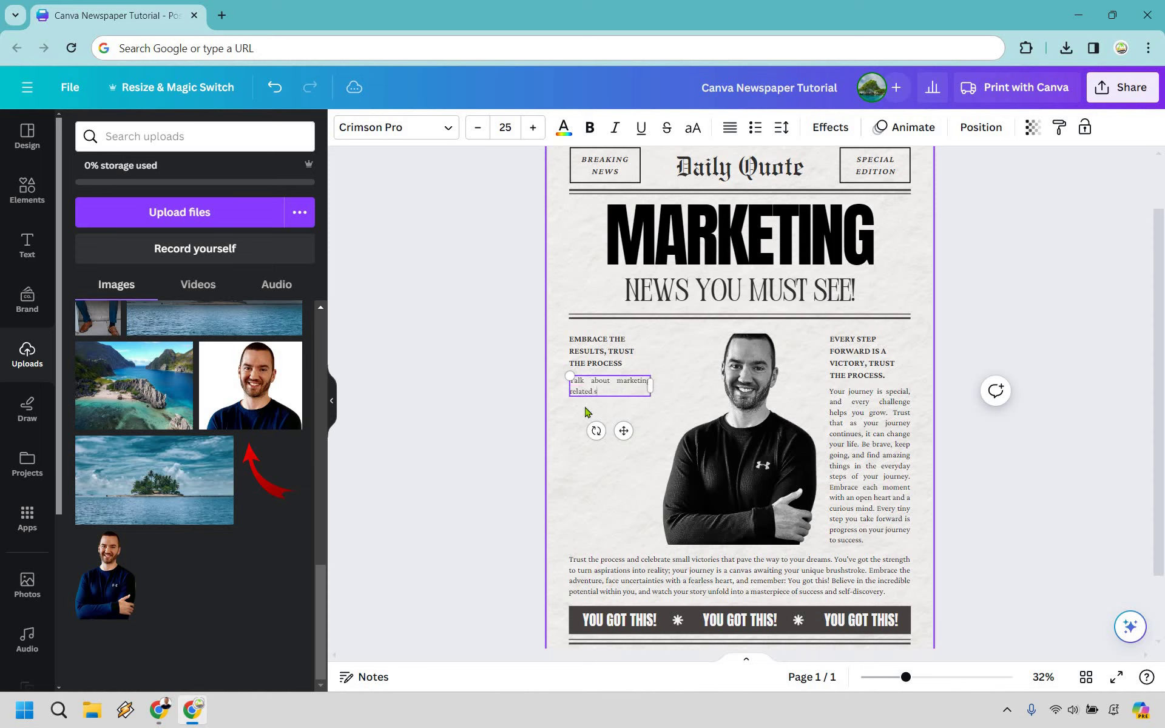
{"action": "type", "text": "ed stuff or whatever"}
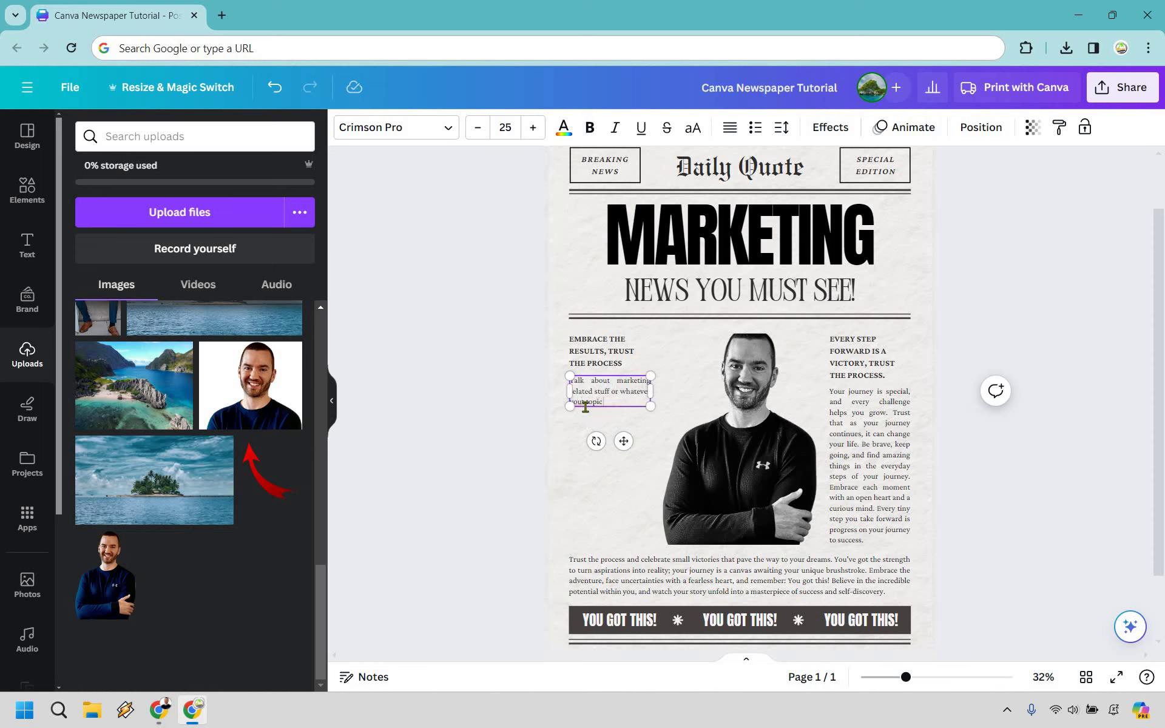
{"action": "type", "text": " your topic is going to be."}
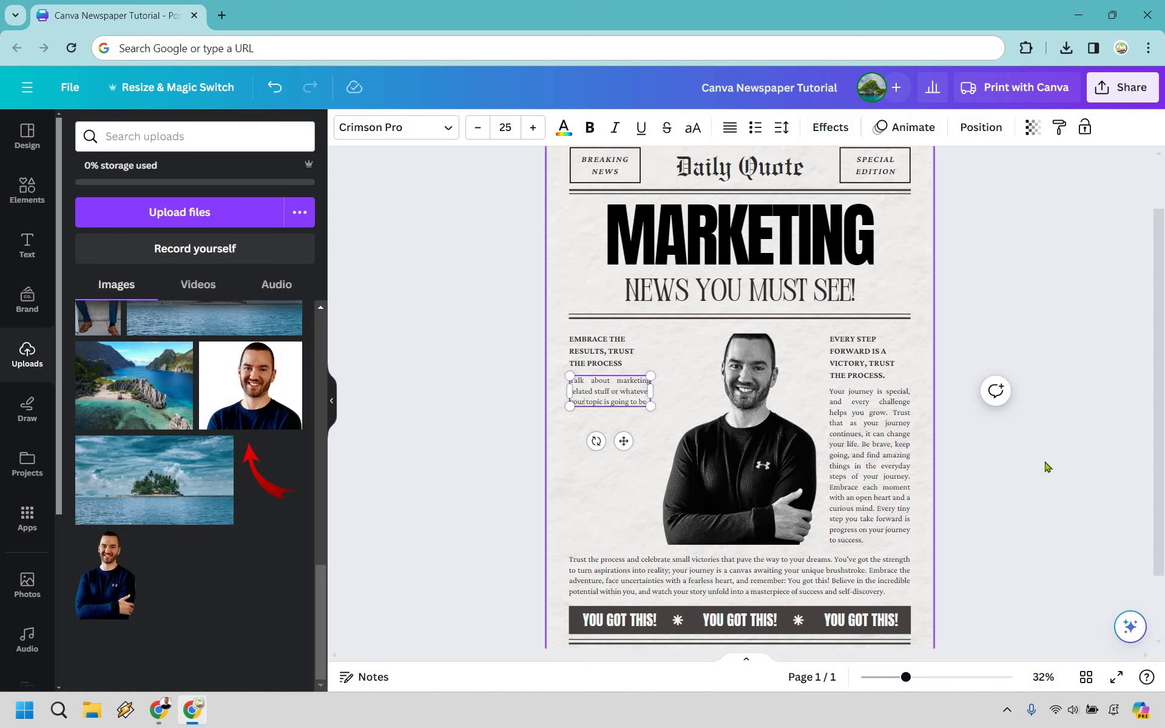
Paste another copy of the placeholder sentence at the end of the left-column text.
{"action": "triple_click", "coordinate": [641, 402]}
{"action": "key", "text": "ctrl+c"}
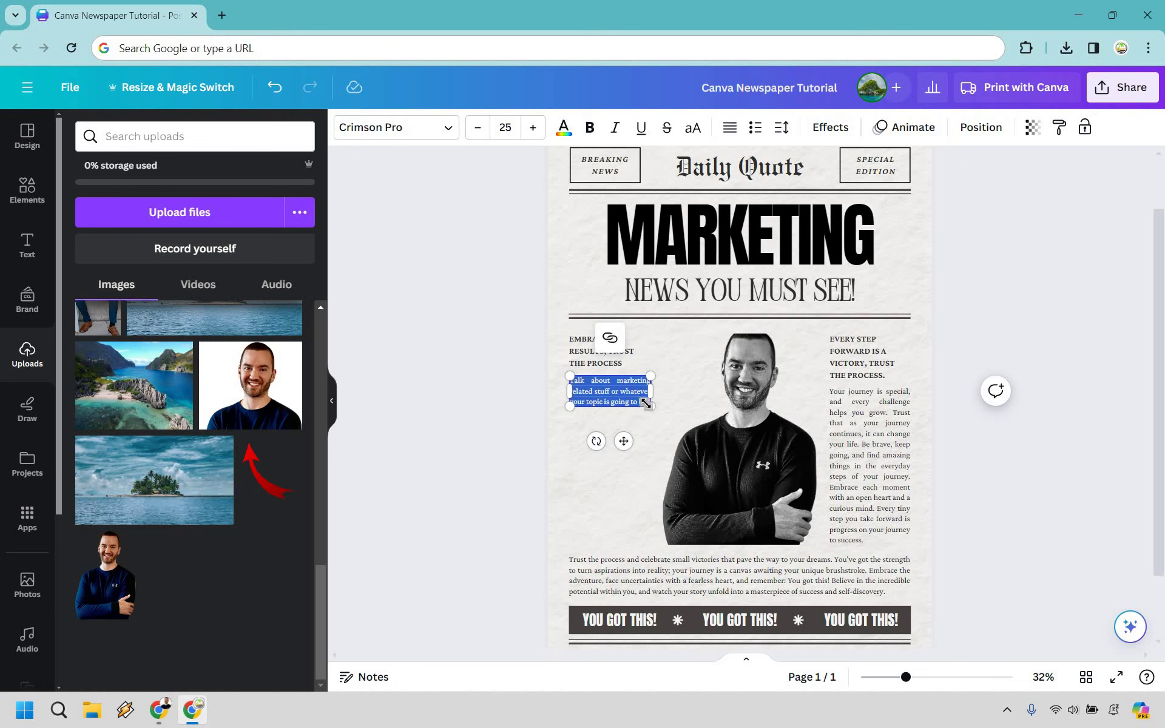
{"action": "left_click", "coordinate": [638, 402]}
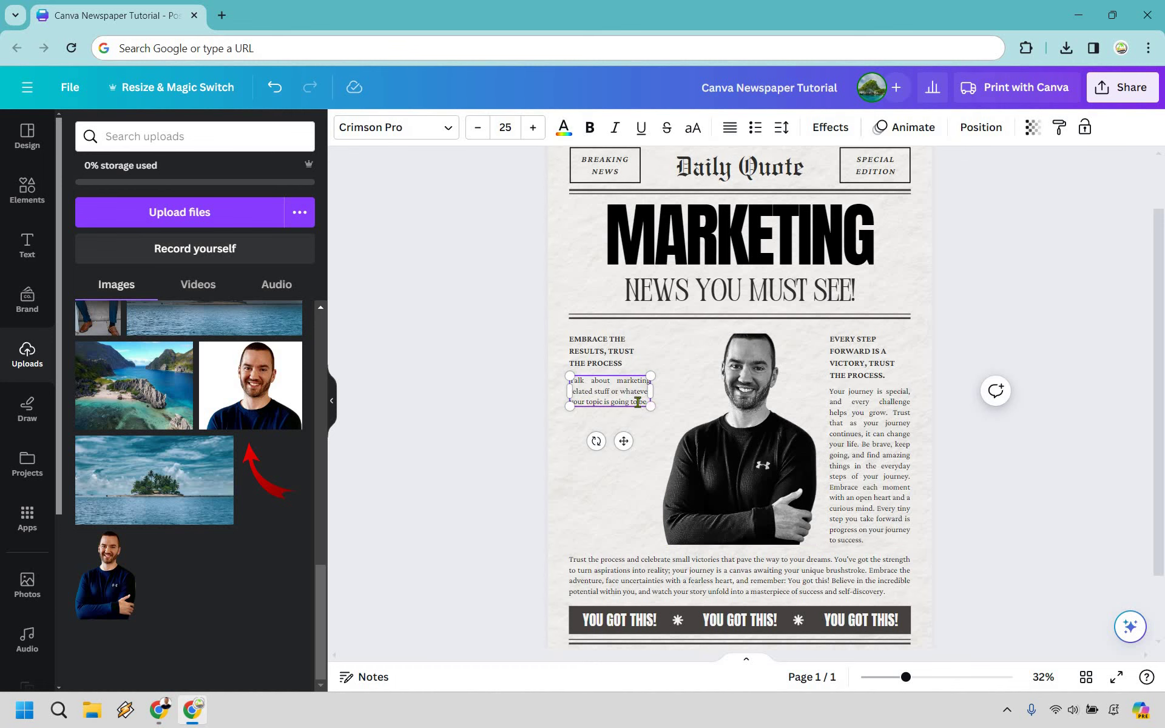
{"action": "key", "text": "ctrl+v"}
{"action": "type", "text": "Talk about marketing related stuff or whatever your topic is going to be."}
{"action": "type", "text": "Talk about marketing related stuff or whatever your topic is going to be."}
{"action": "type", "text": "Talk about marketing related stuff or whatever your topic is going to be."}
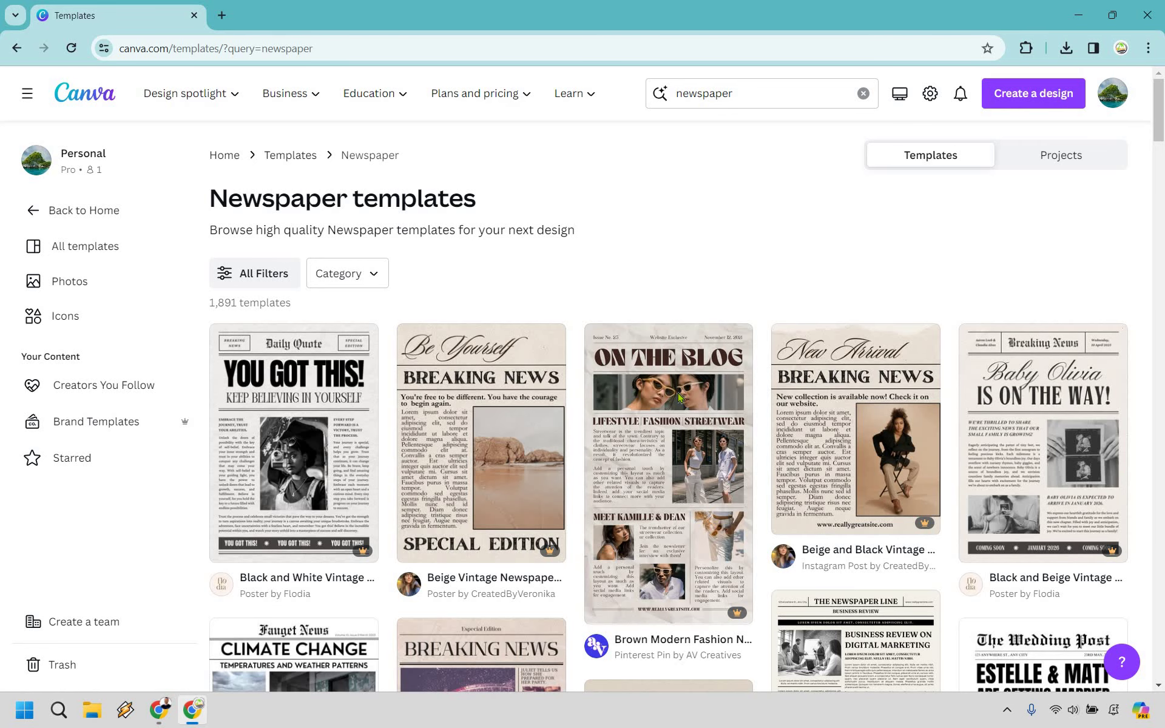
Start a new design from the Brown Modern Fashion Newspaper Blog post template.
{"action": "left_click", "coordinate": [679, 398]}
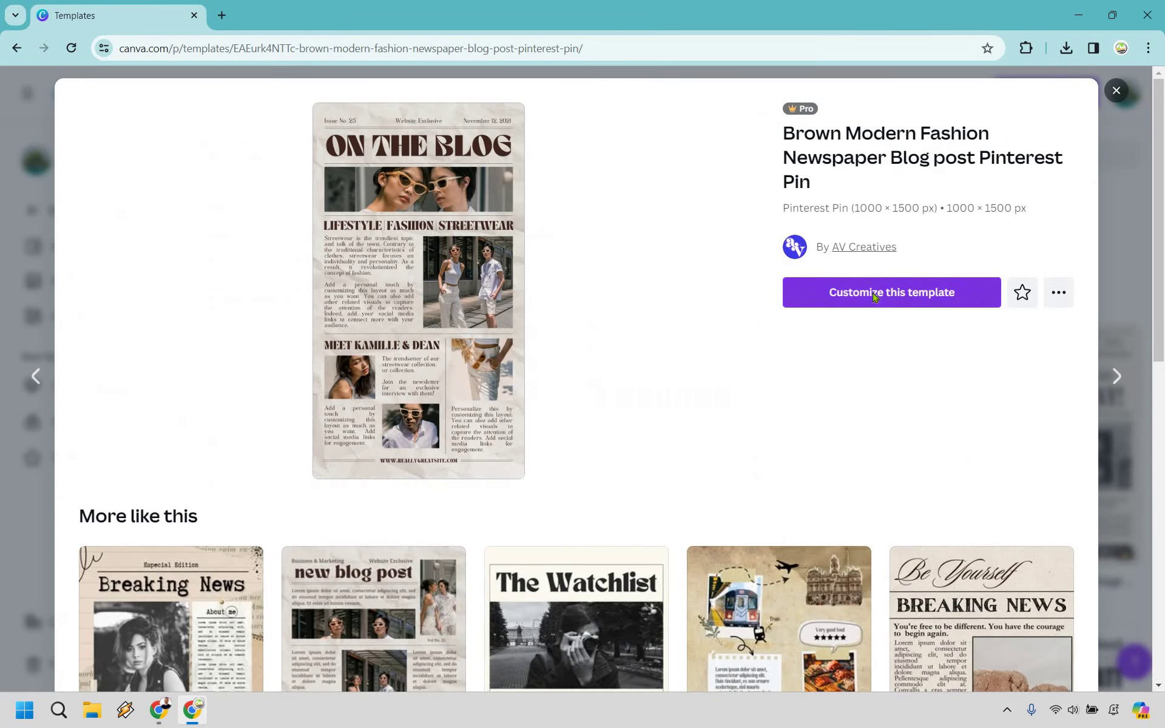
{"action": "left_click", "coordinate": [874, 296]}
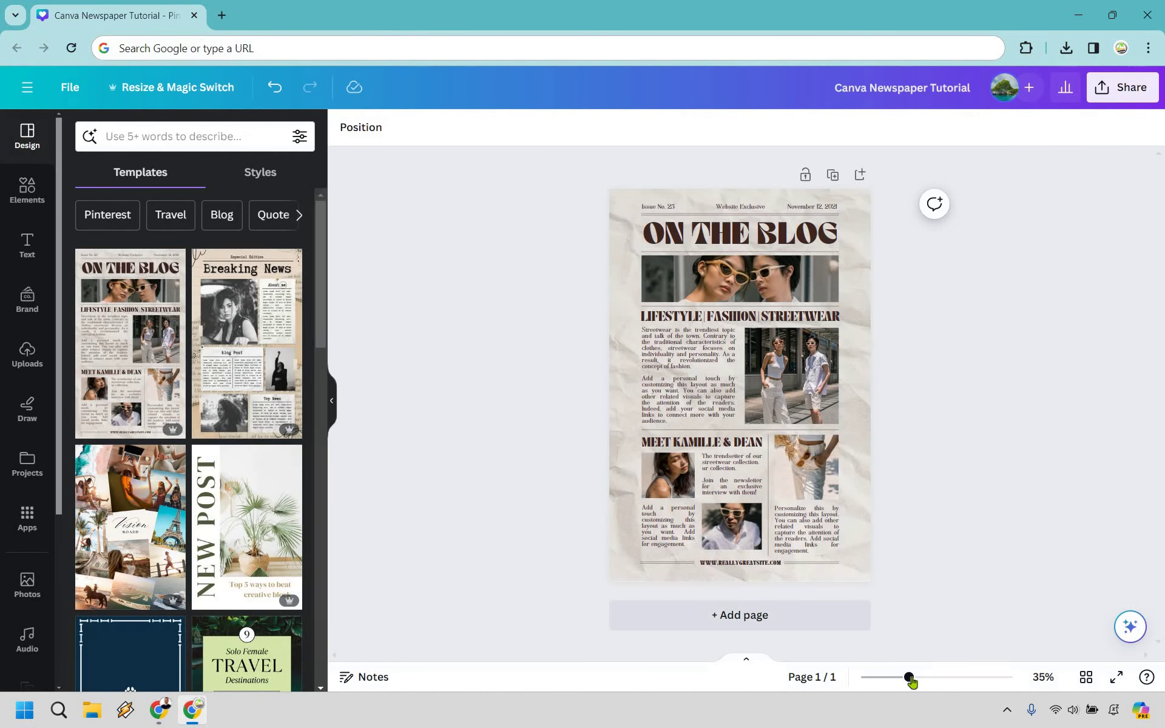
At 52% zoom, swap in the treasure beach, pirate ship, Instagram phone, mermaid island and TikTok island uploads.
{"action": "left_click_drag", "start_coordinate": [912, 682], "coordinate": [926, 682]}
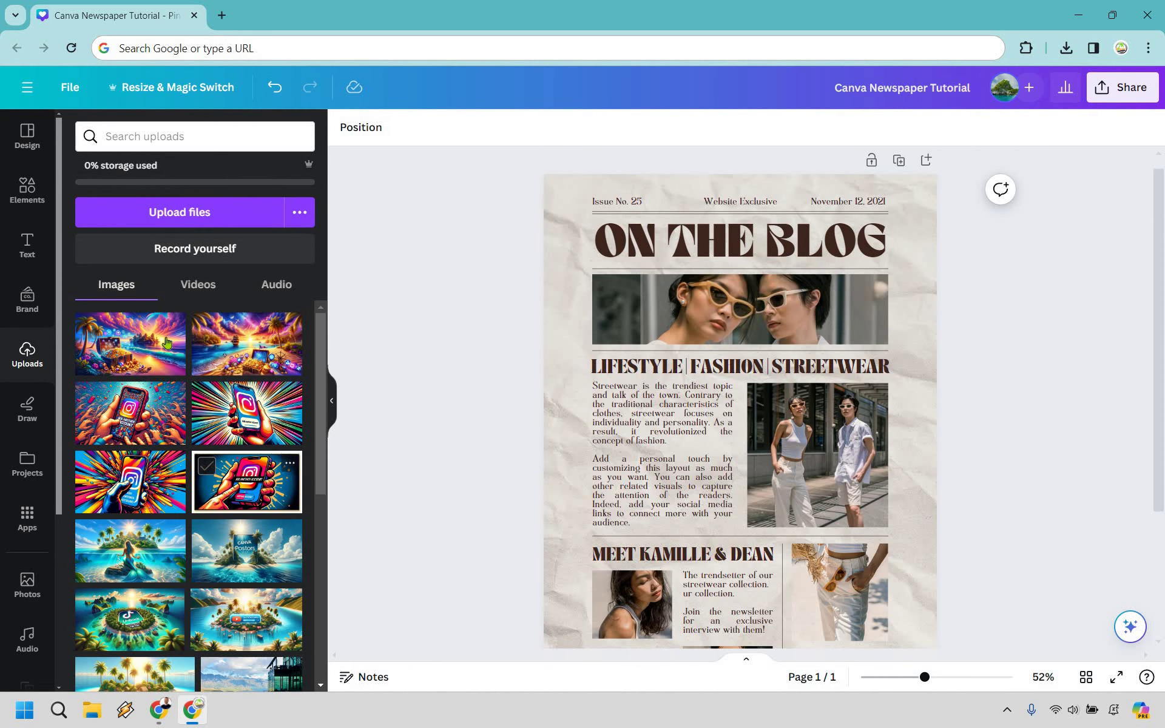
{"action": "left_click_drag", "start_coordinate": [161, 351], "coordinate": [655, 308]}
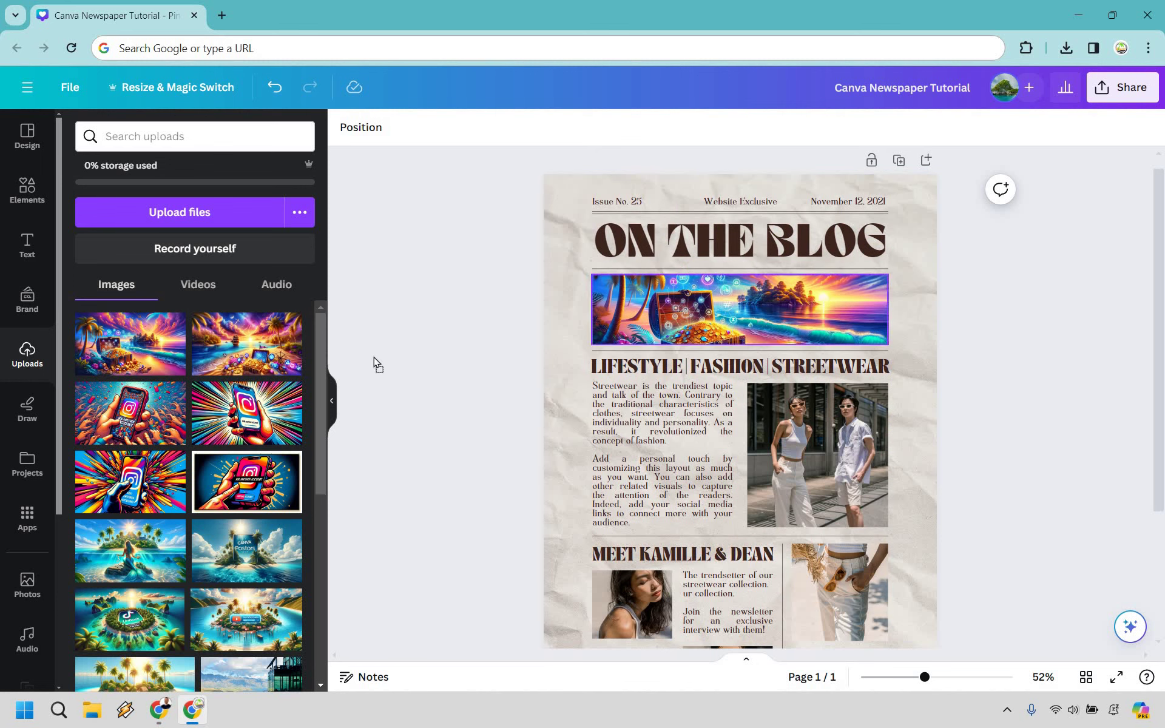
{"action": "left_click_drag", "start_coordinate": [290, 324], "coordinate": [813, 448]}
{"action": "left_click", "coordinate": [509, 388]}
{"action": "scroll", "coordinate": [510, 388], "scroll_direction": "down", "scroll_amount": 2}
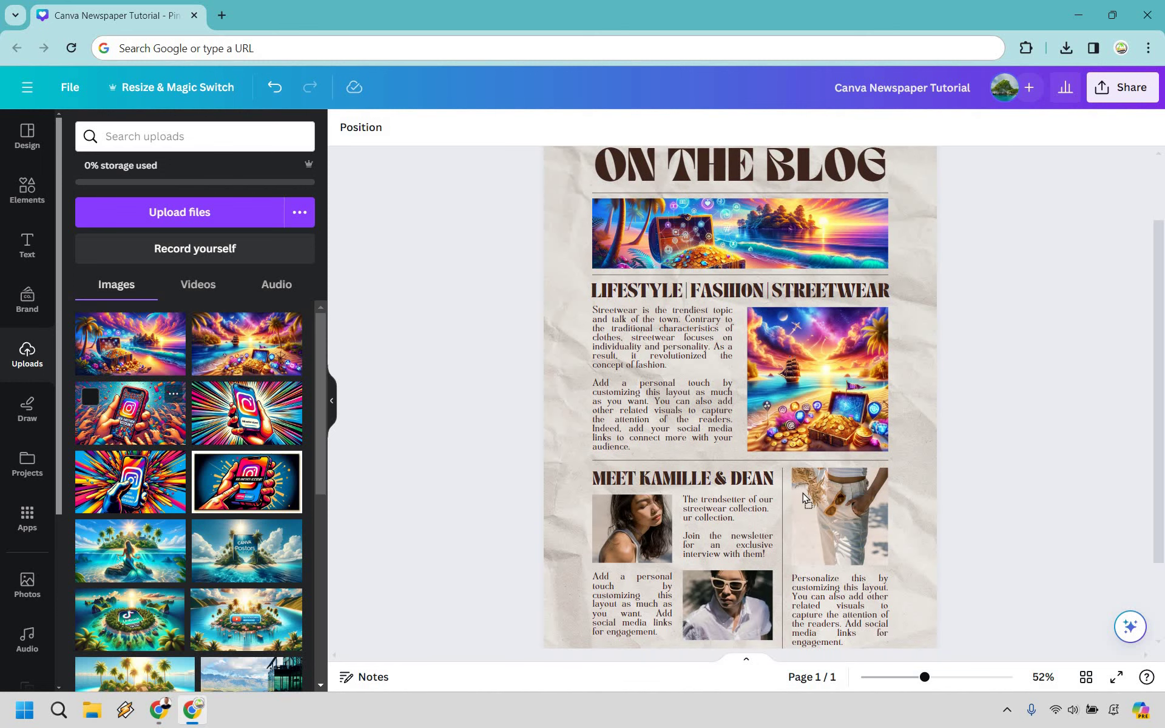
{"action": "left_click_drag", "start_coordinate": [807, 495], "coordinate": [808, 495]}
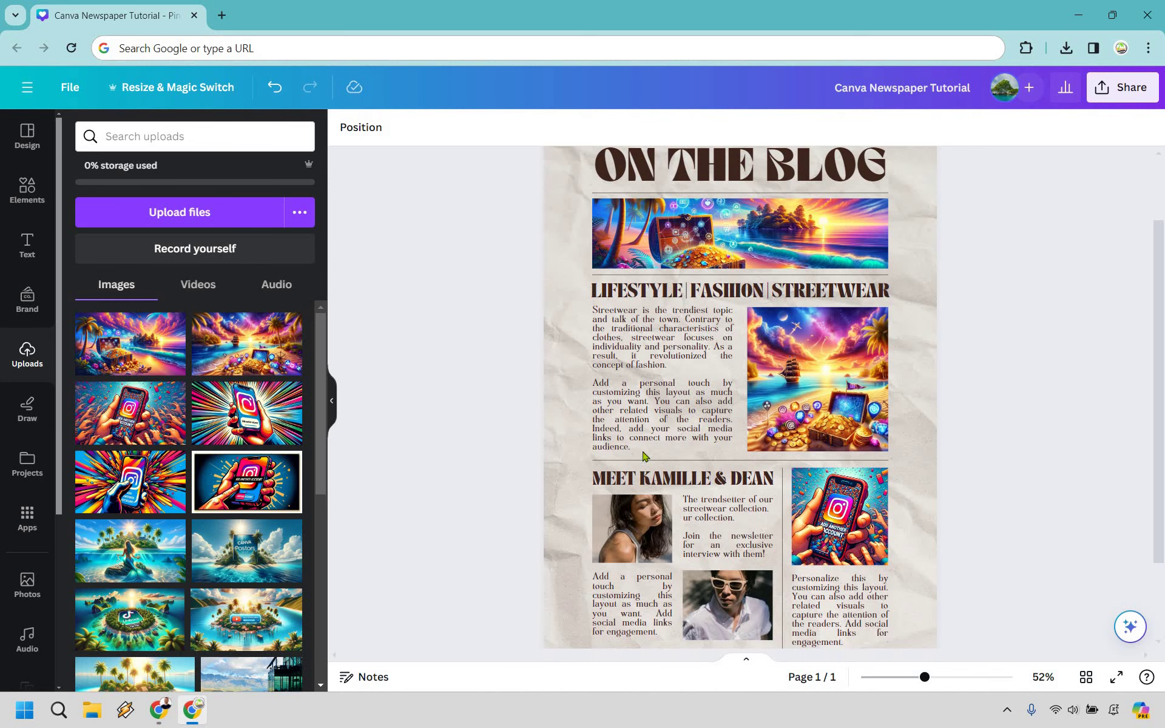
{"action": "scroll", "coordinate": [514, 455], "scroll_direction": "down", "scroll_amount": 3}
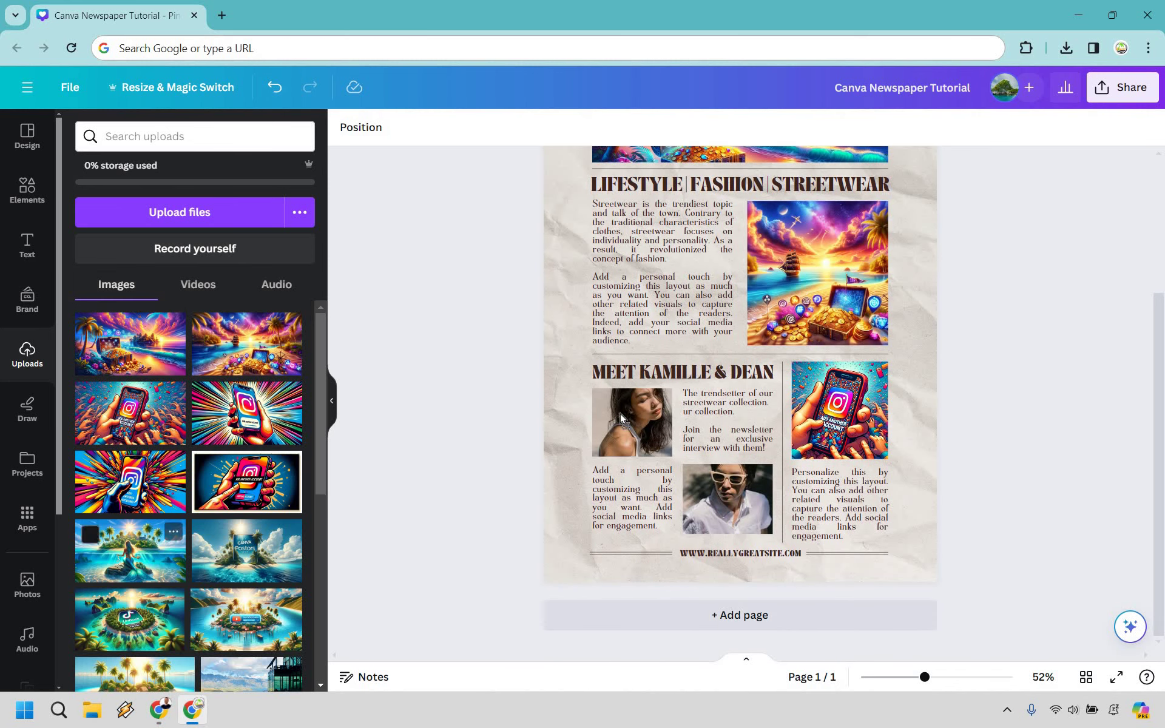
{"action": "left_click_drag", "start_coordinate": [620, 417], "coordinate": [620, 418]}
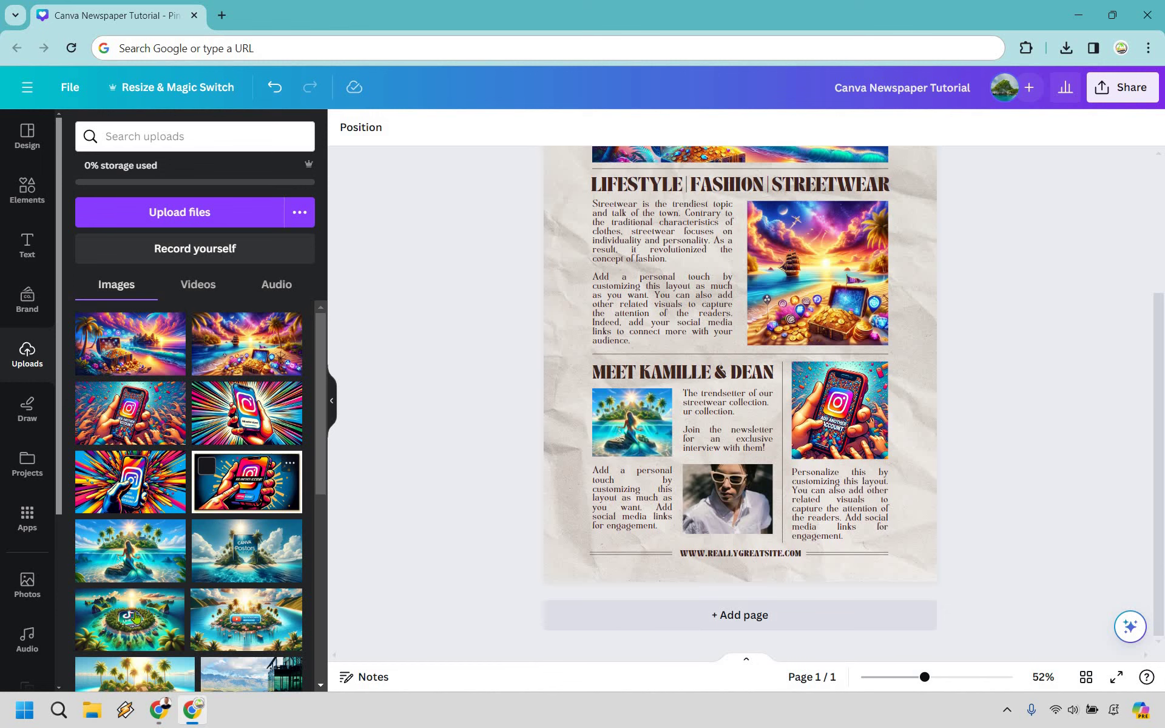
{"action": "left_click_drag", "start_coordinate": [153, 612], "coordinate": [1069, 455]}
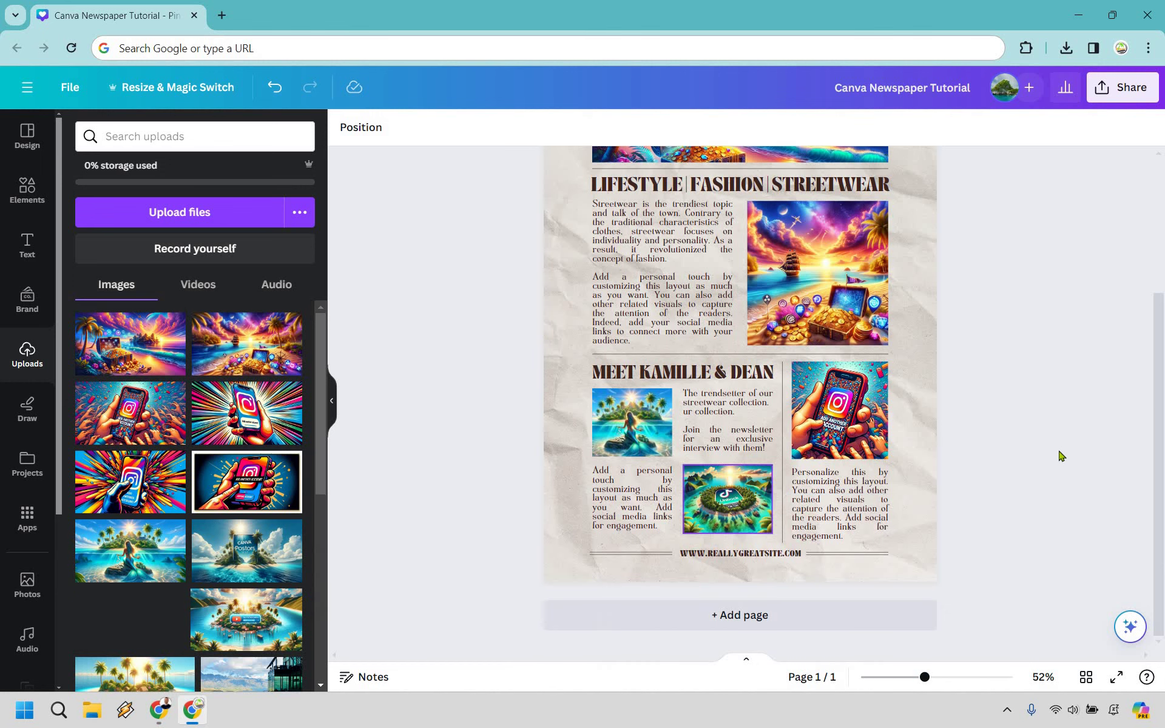
{"action": "scroll", "coordinate": [1061, 455], "scroll_direction": "up", "scroll_amount": 3}
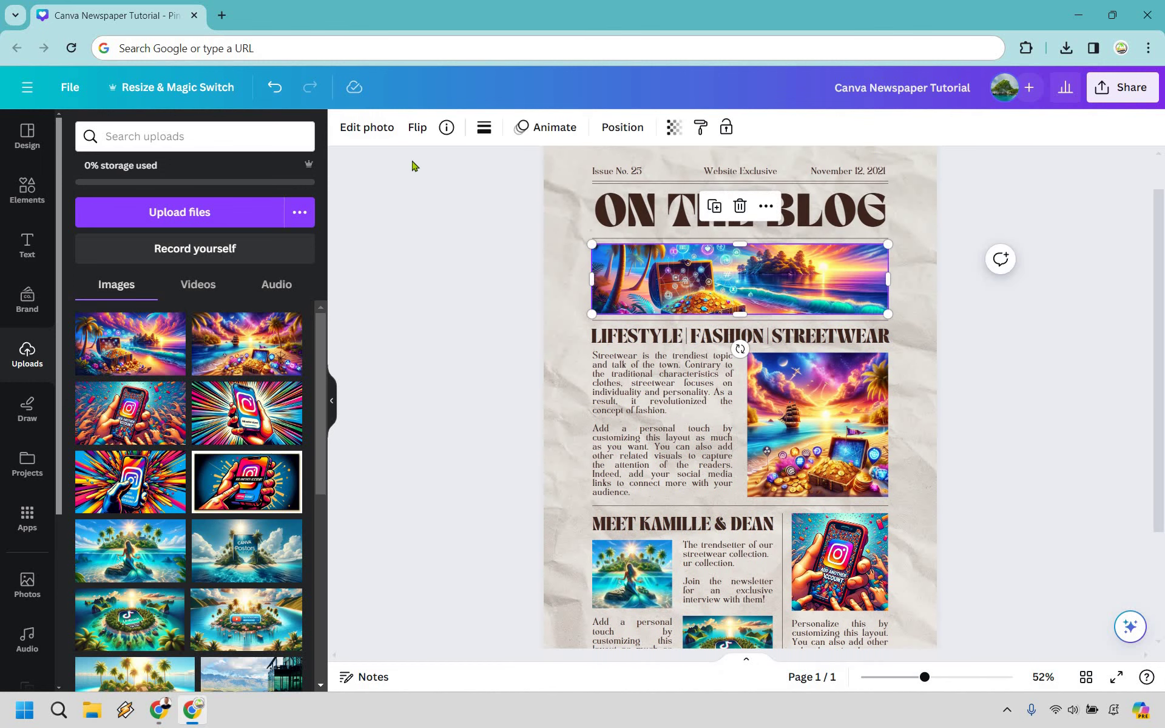
Set the banner and pirate ship images' saturation to -100.
{"action": "left_click", "coordinate": [371, 128]}
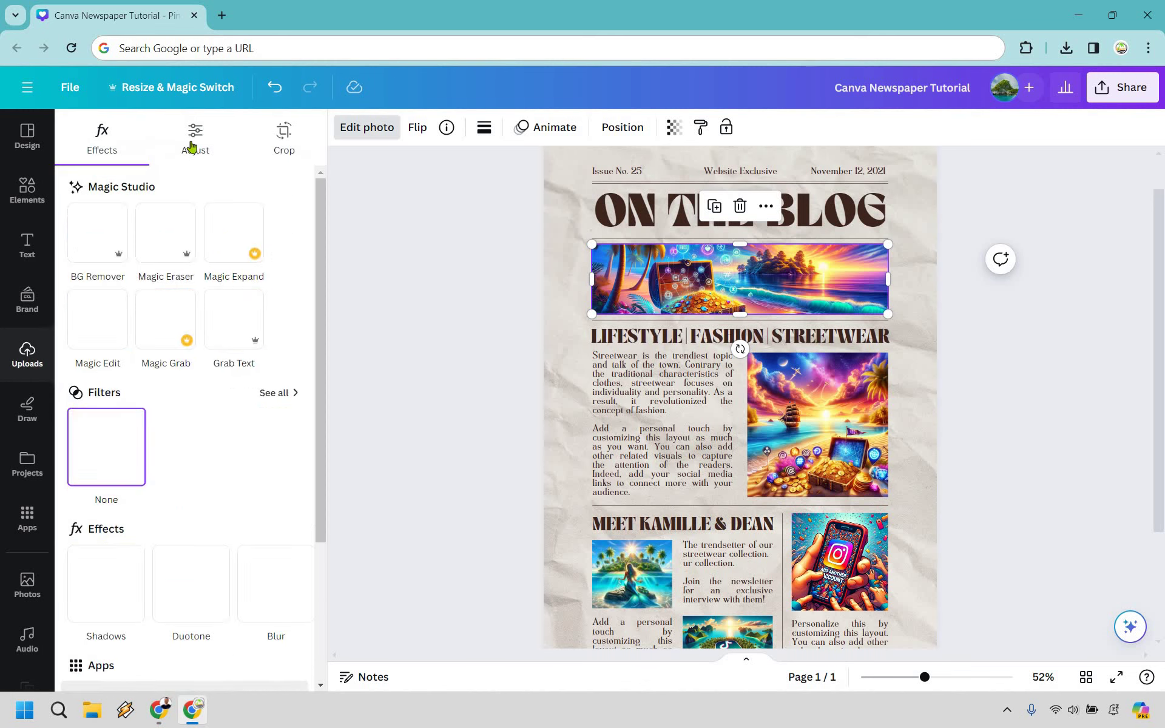
{"action": "left_click", "coordinate": [191, 172]}
{"action": "scroll", "coordinate": [182, 447], "scroll_direction": "down", "scroll_amount": 5}
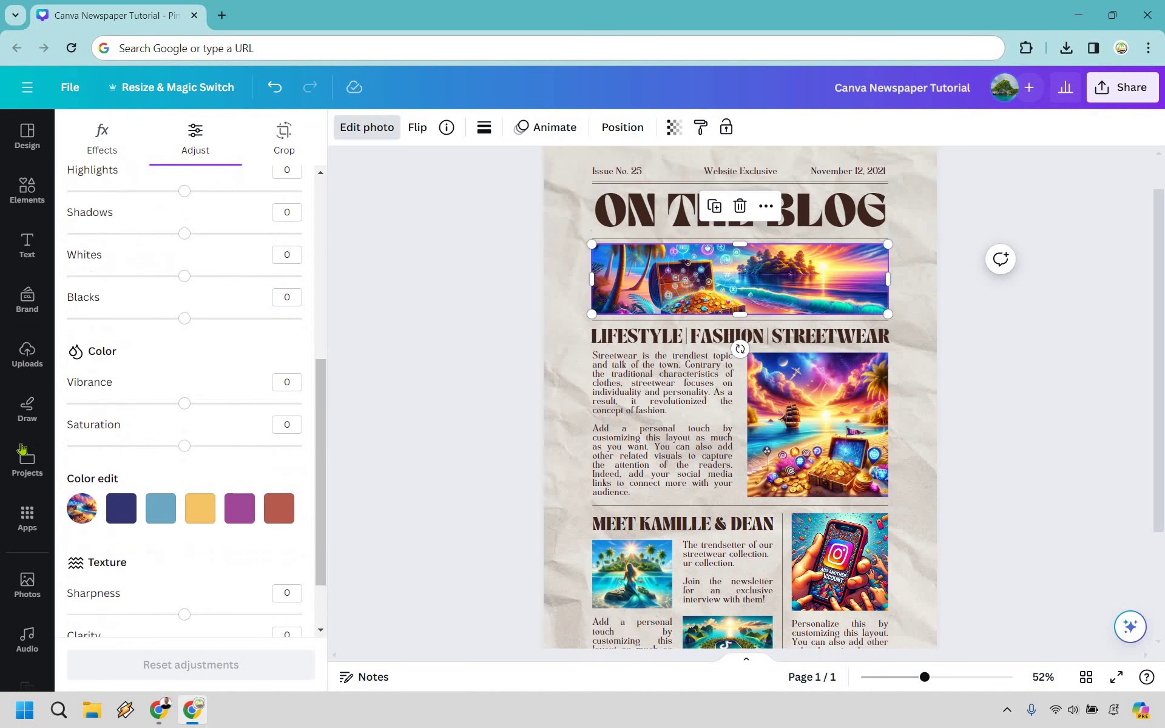
{"action": "left_click_drag", "start_coordinate": [184, 446], "coordinate": [68, 446]}
{"action": "left_click", "coordinate": [807, 425]}
{"action": "left_click", "coordinate": [112, 446]}
{"action": "left_click", "coordinate": [68, 446]}
Desaturate the mermaid island, TikTok island and Instagram phone images to -100.
{"action": "scroll", "coordinate": [677, 546], "scroll_direction": "down", "scroll_amount": 1}
{"action": "left_click", "coordinate": [631, 504]}
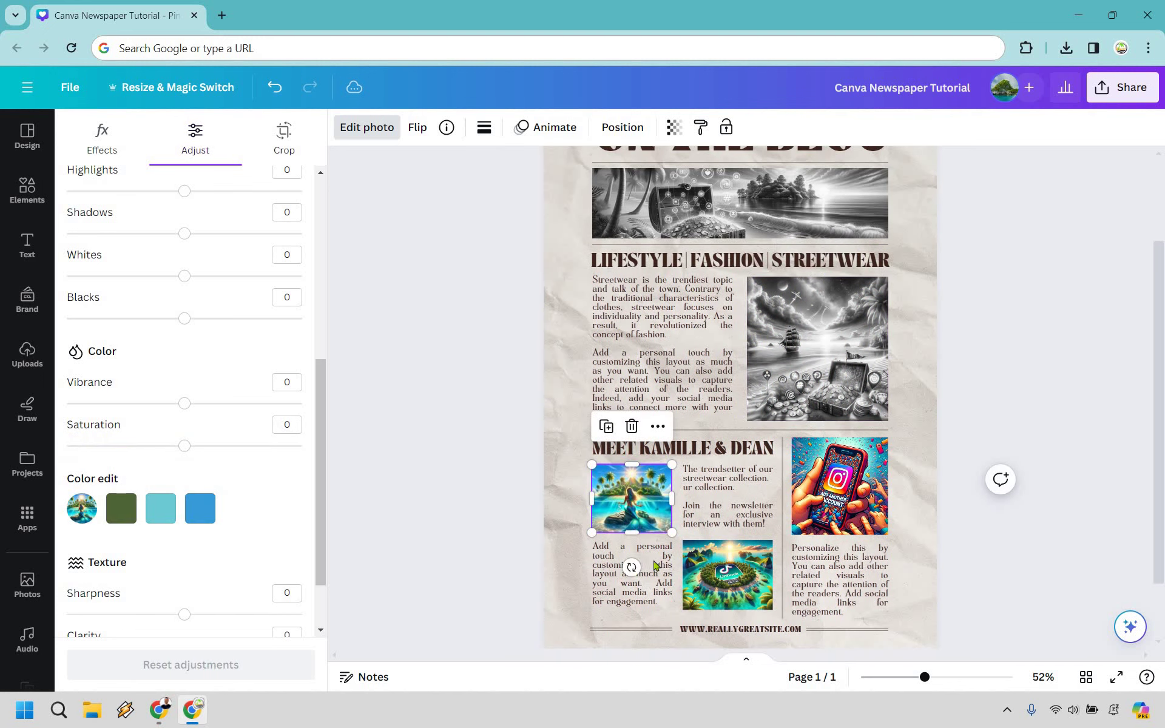
{"action": "left_click_drag", "start_coordinate": [184, 446], "coordinate": [68, 446]}
{"action": "key", "text": "Tab"}
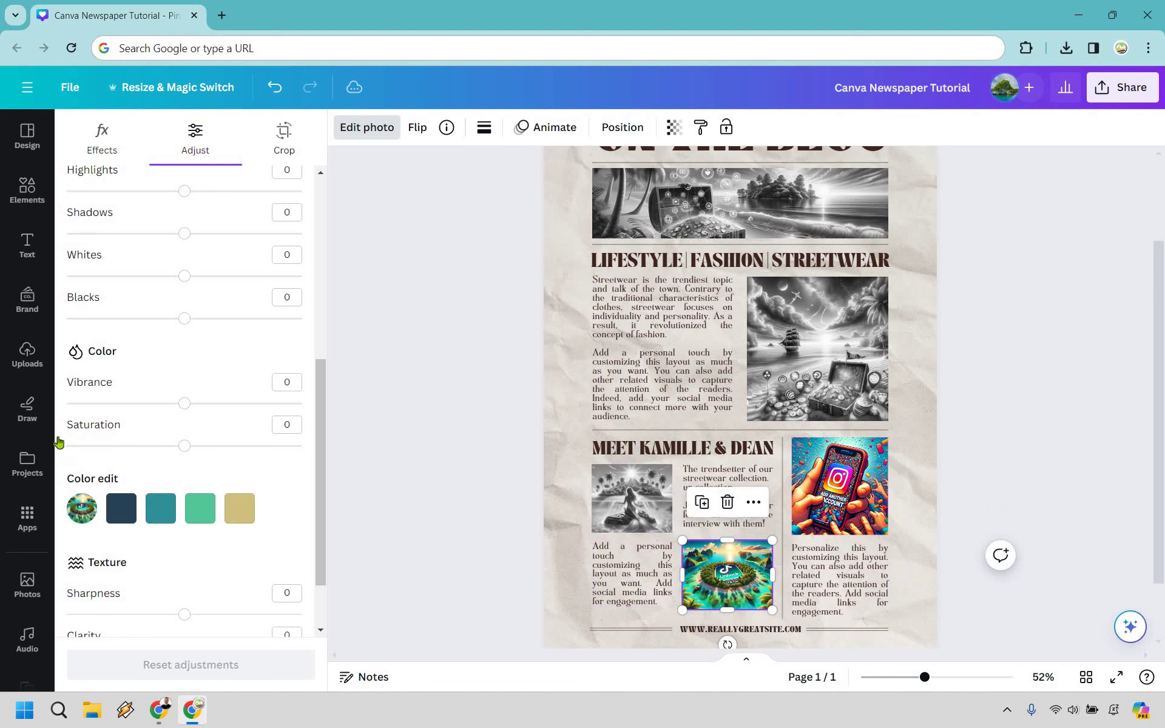
{"action": "left_click", "coordinate": [66, 446]}
{"action": "key", "text": "Tab"}
{"action": "left_click", "coordinate": [67, 446]}
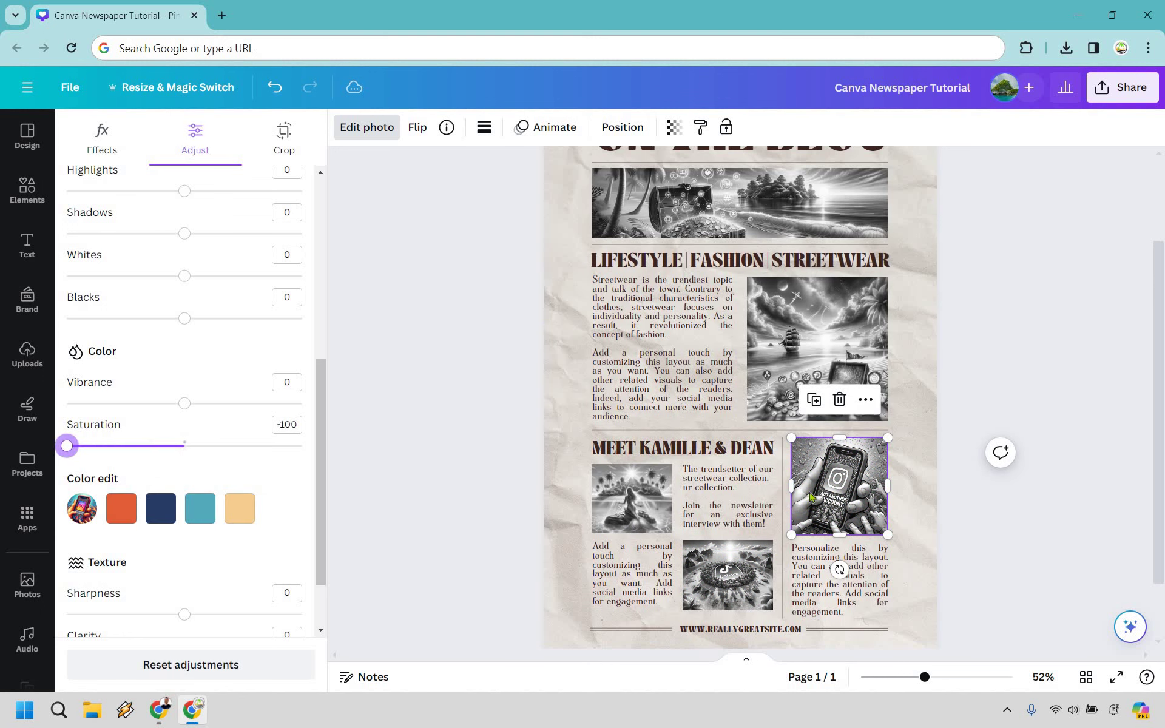
Replace REALLYGREATSITE in the footer web address with MARKETINGISL.
{"action": "key", "text": "Escape"}
{"action": "scroll", "coordinate": [752, 546], "scroll_direction": "down", "scroll_amount": 2}
{"action": "double_click", "coordinate": [706, 553]}
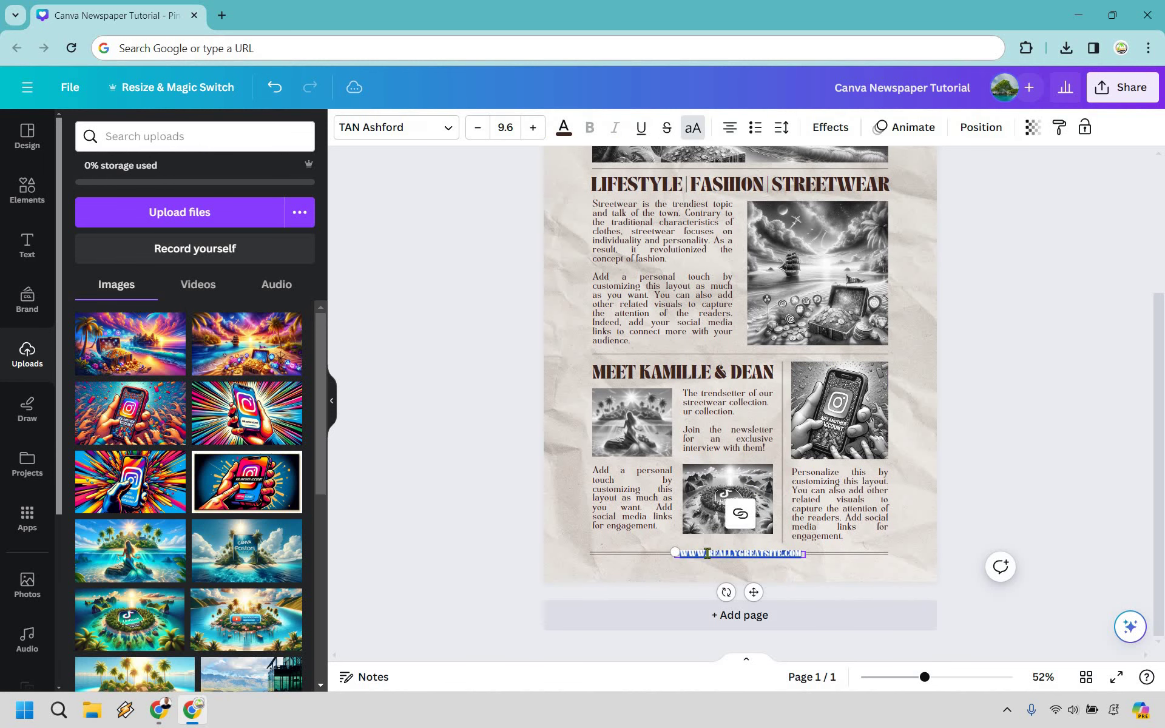
{"action": "left_click_drag", "start_coordinate": [707, 554], "coordinate": [783, 554]}
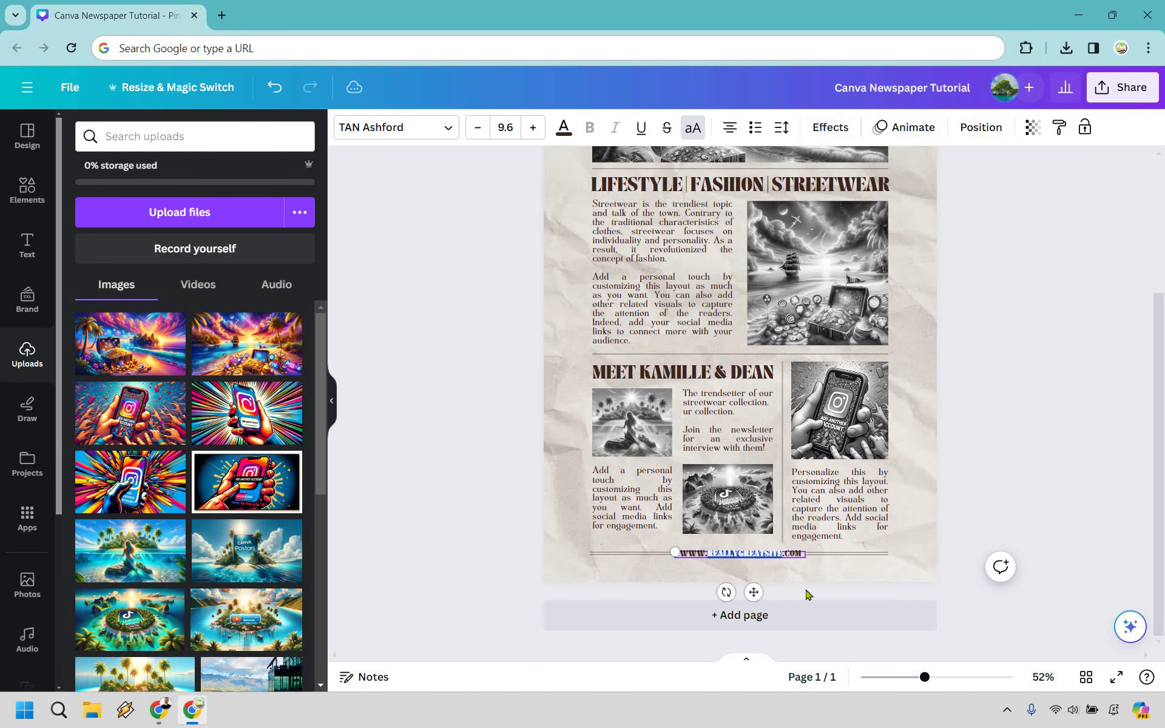
{"action": "type", "text": "MARKETINGI"}
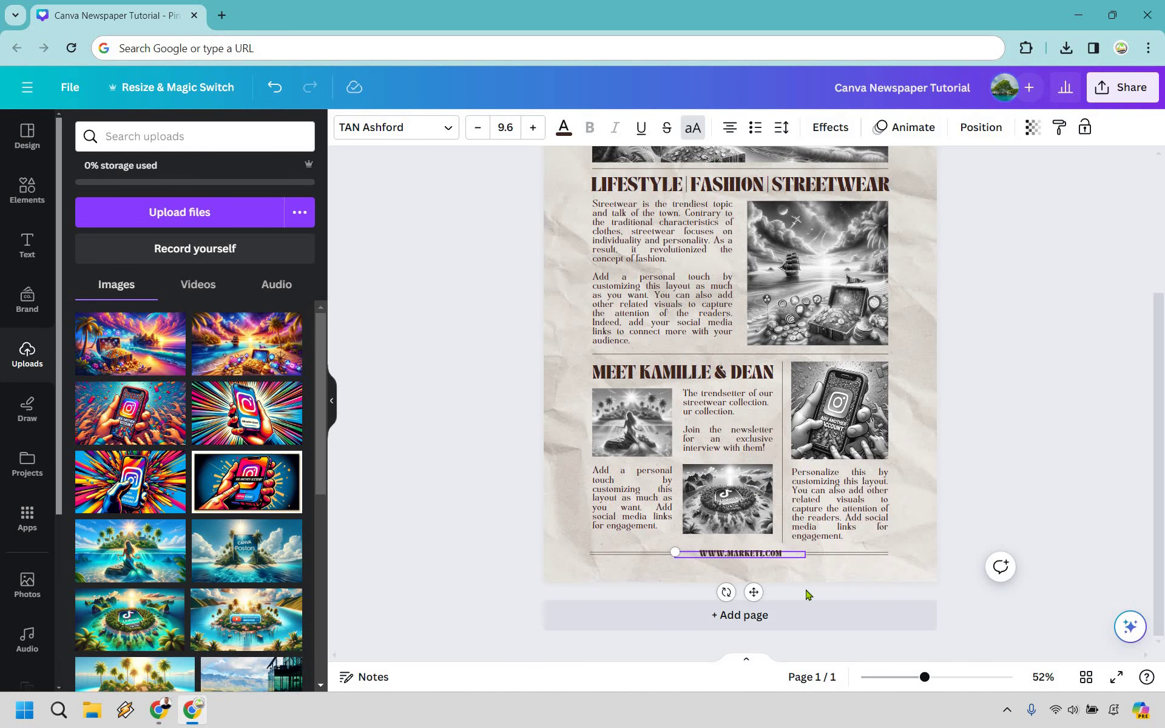
{"action": "type", "text": "SL"}
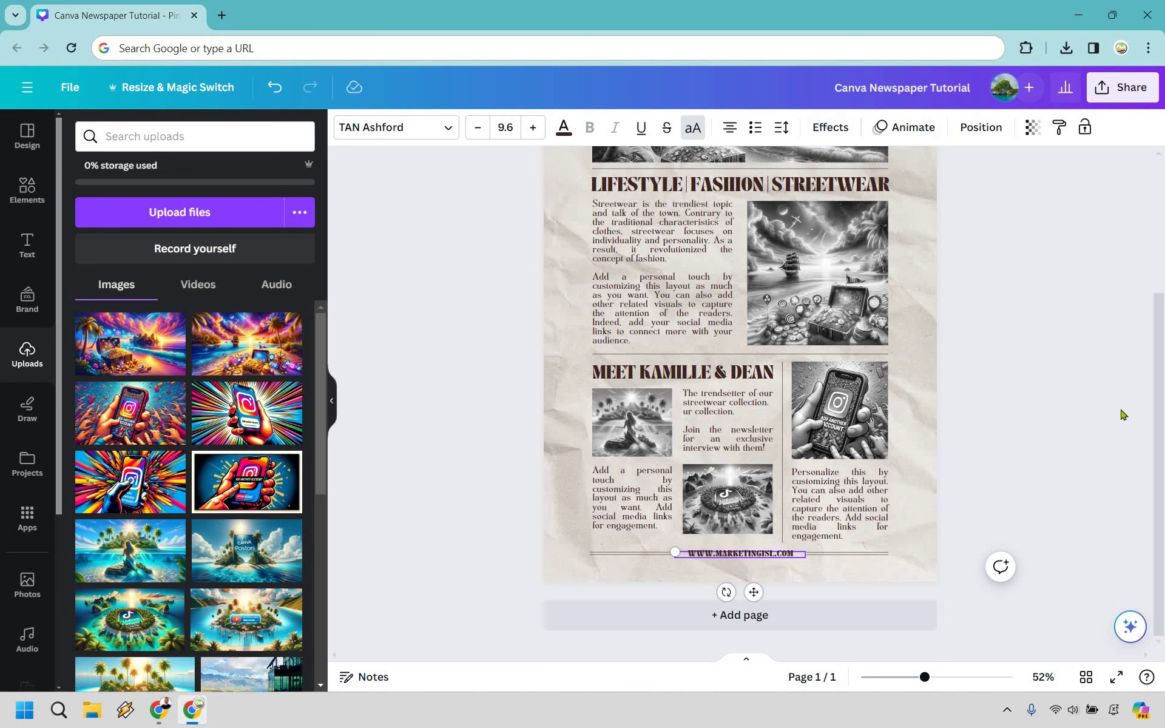
{"action": "left_click", "coordinate": [1123, 415]}
{"action": "scroll", "coordinate": [1123, 414], "scroll_direction": "up", "scroll_amount": 3}
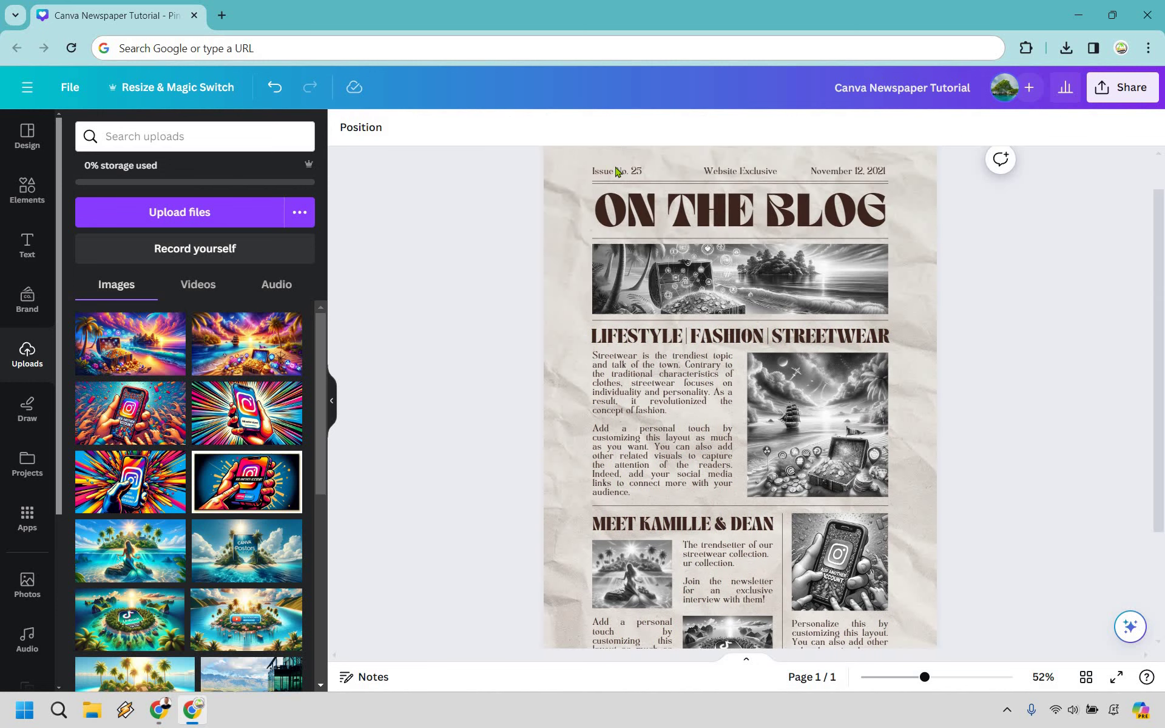
{"action": "left_click", "coordinate": [906, 189]}
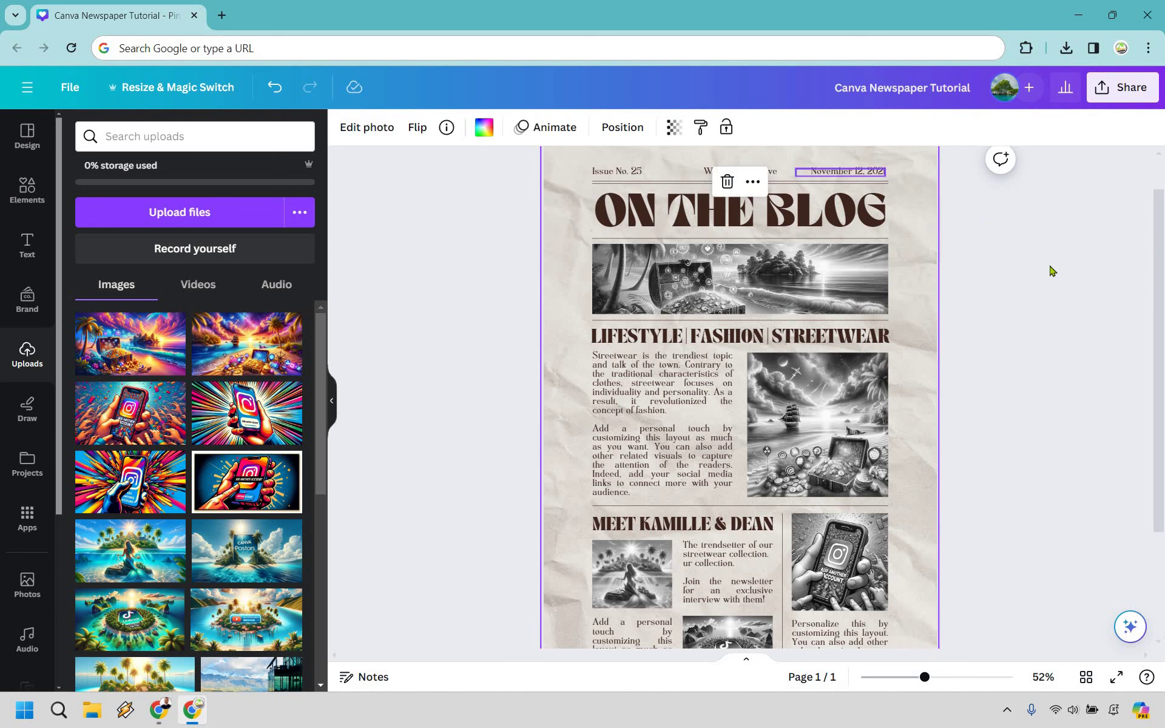
{"action": "left_click", "coordinate": [1052, 271]}
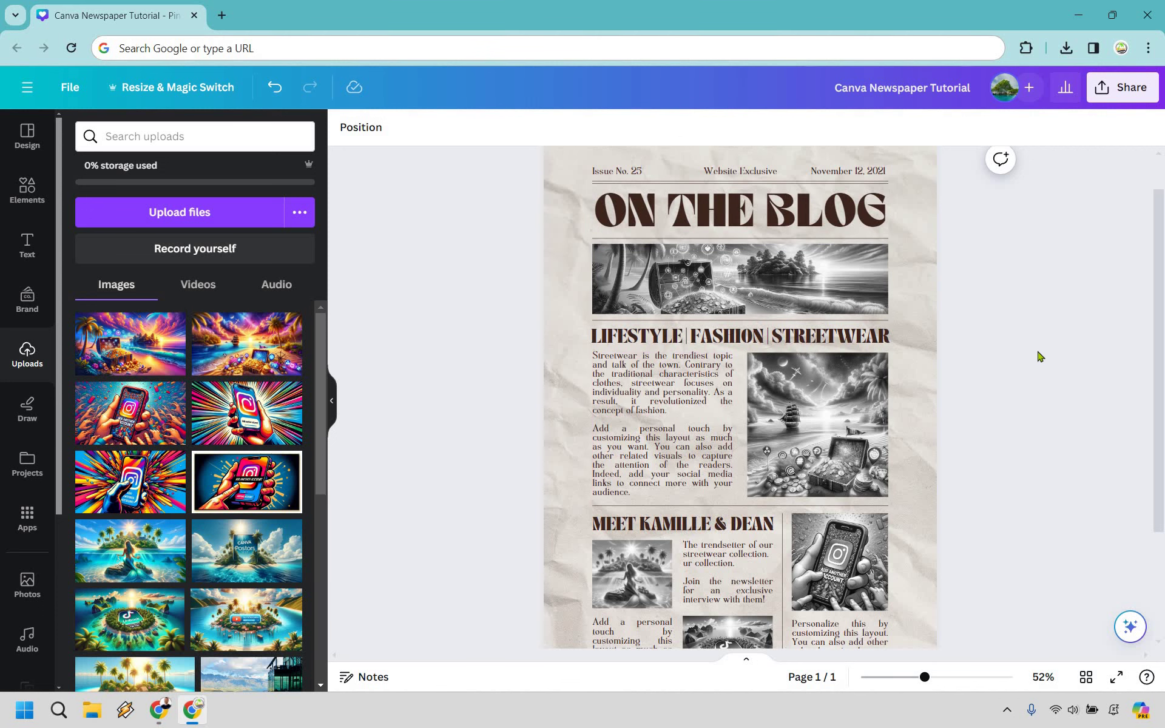
{"action": "scroll", "coordinate": [793, 557], "scroll_direction": "down", "scroll_amount": 2}
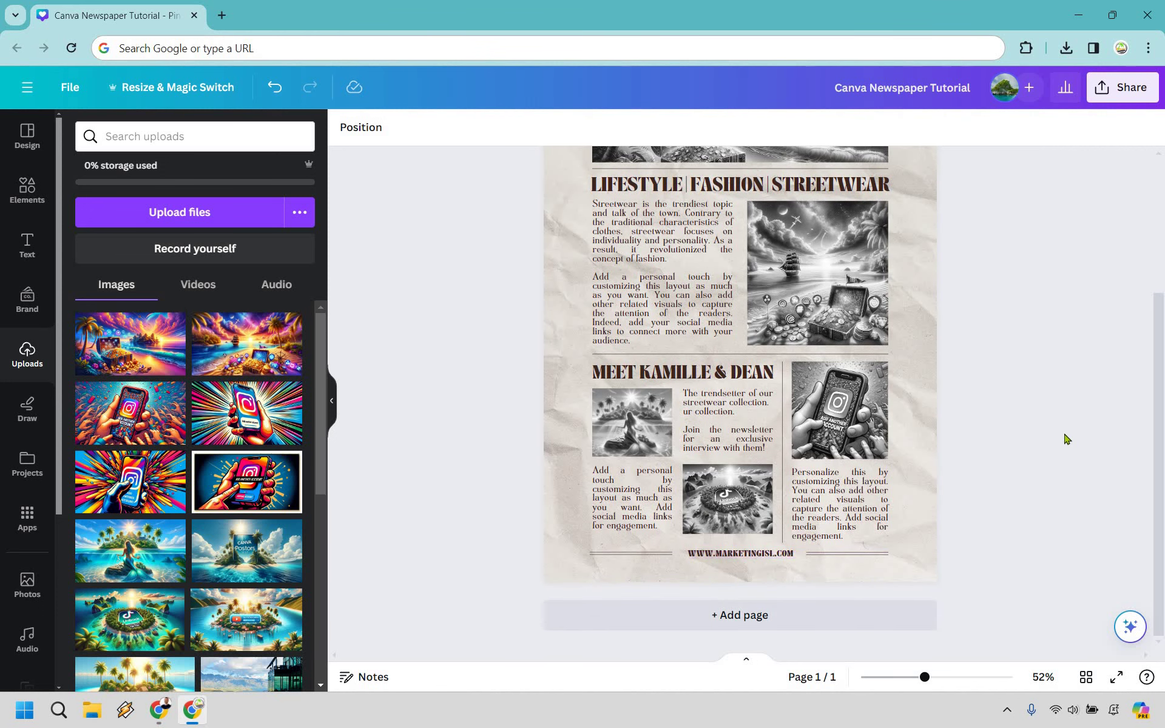
{"action": "scroll", "coordinate": [1065, 440], "scroll_direction": "up", "scroll_amount": 3}
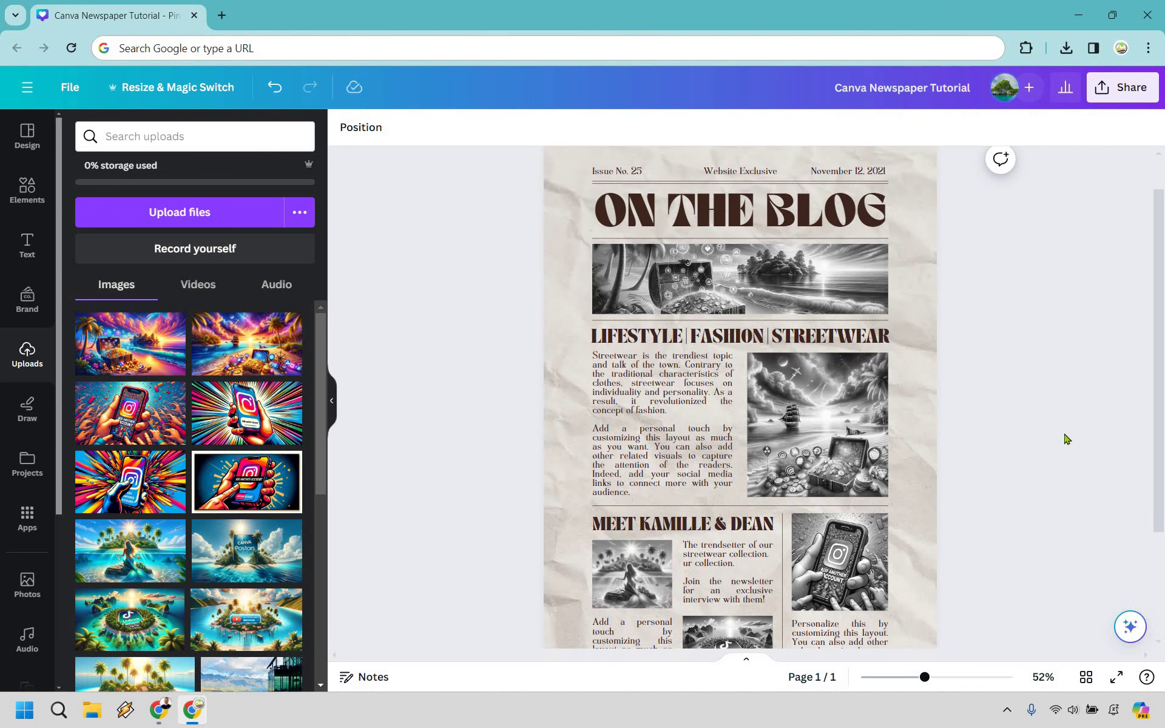